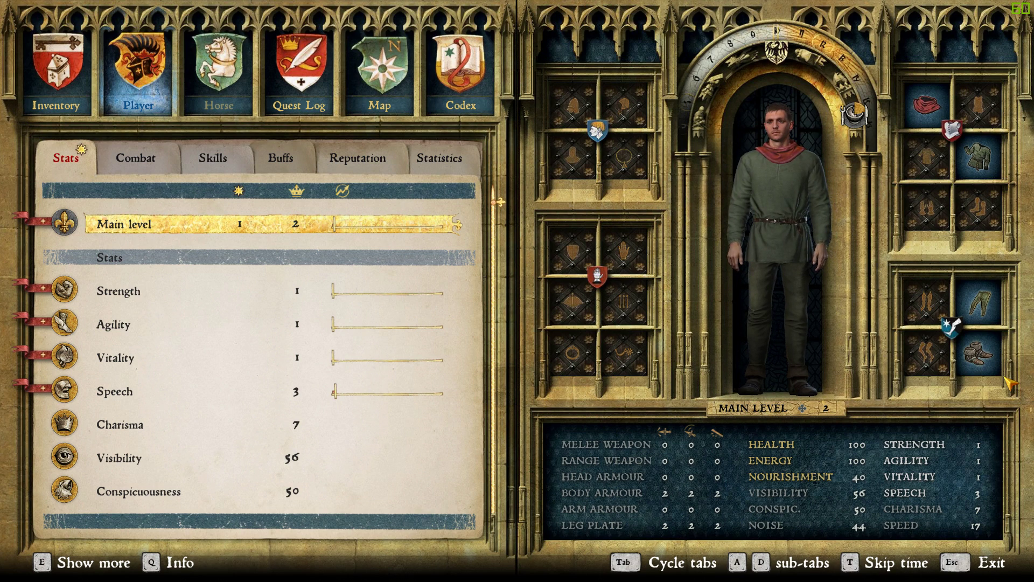
# Switch to the browser, download KingdomCome_XP_1.22.CT from the Kingdom Come Deliverance topic, and open it in Cheat Engine
pyautogui.hotkey('alt', 'Tab')
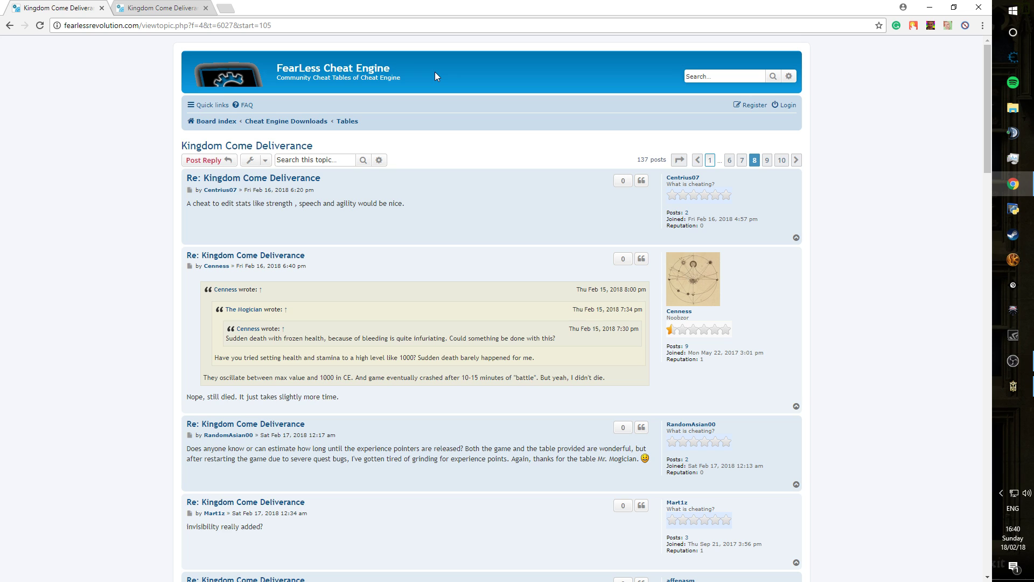
pyautogui.scroll(-4, 425, 156)
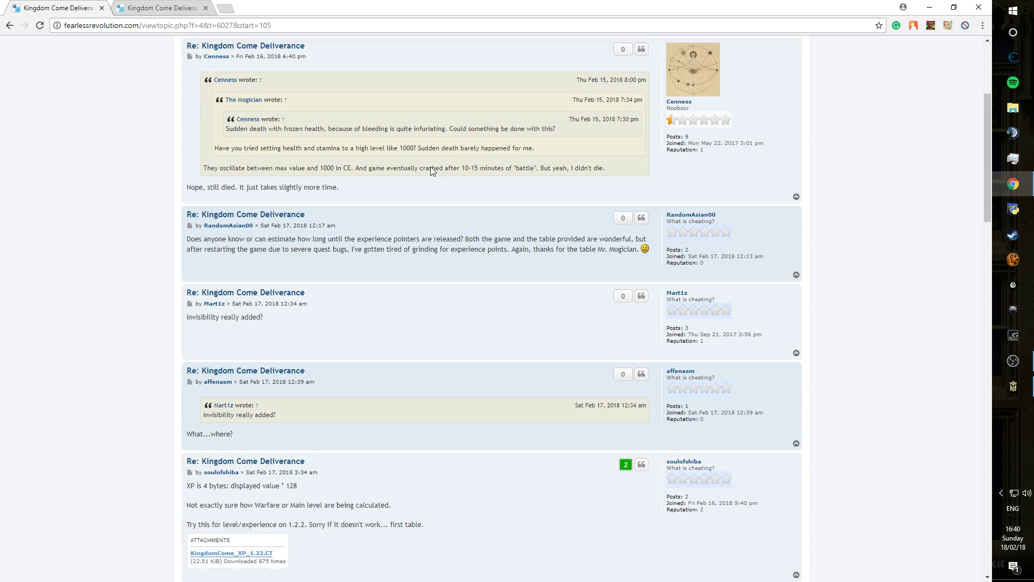
pyautogui.scroll(-3, 422, 154)
pyautogui.click(251, 386)
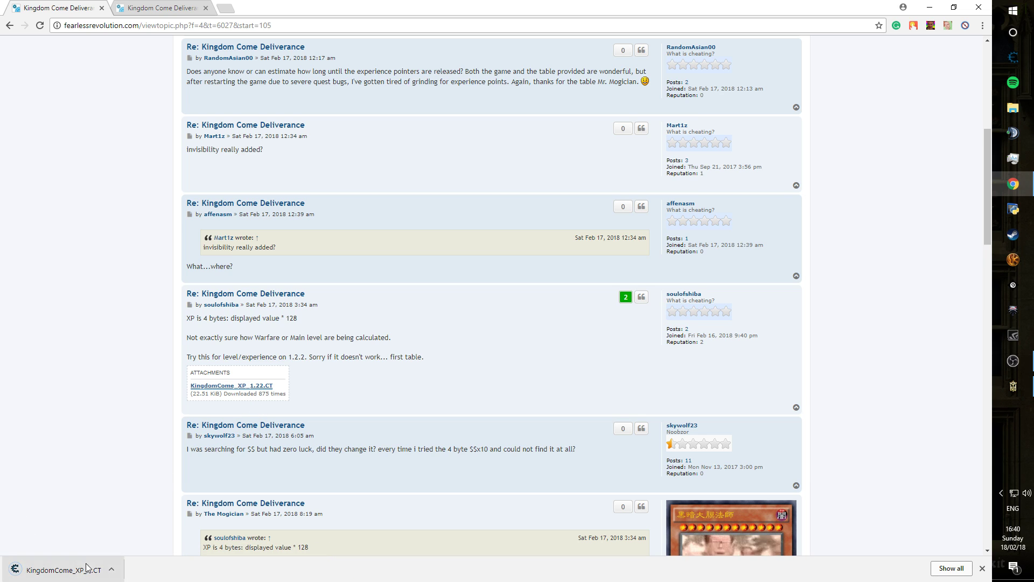
pyautogui.click(88, 572)
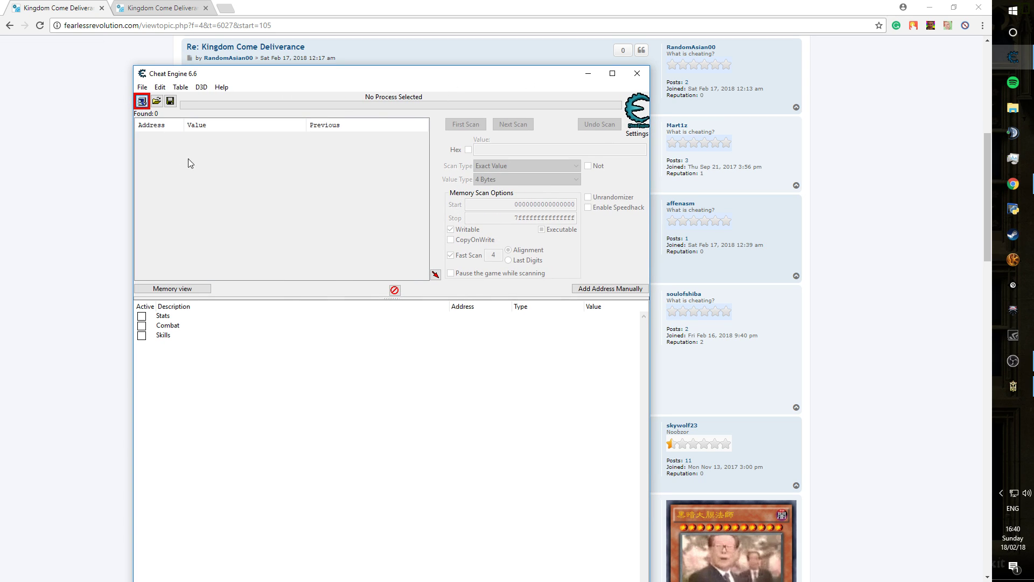
# Attach Cheat Engine to the KingdomCome.exe process and keep the current address list
pyautogui.scroll(3, 432, 329)
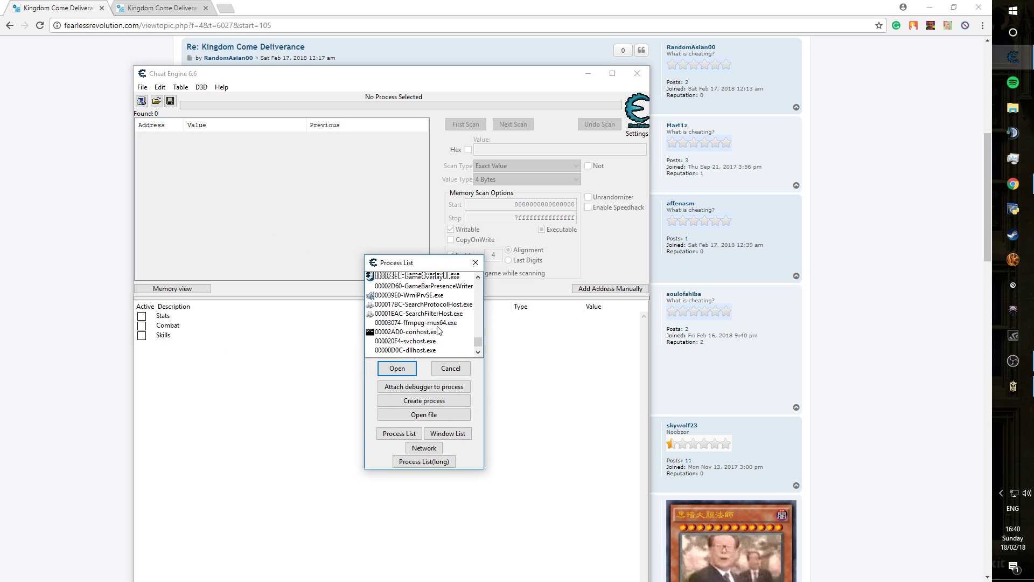
pyautogui.scroll(-2, 398, 314)
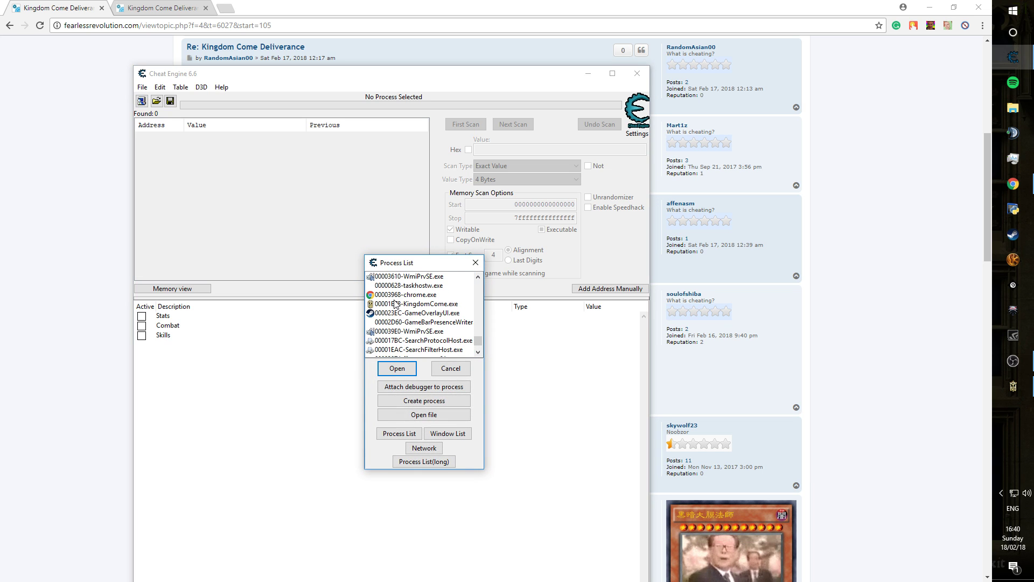
pyautogui.click(396, 304)
pyautogui.click(397, 367)
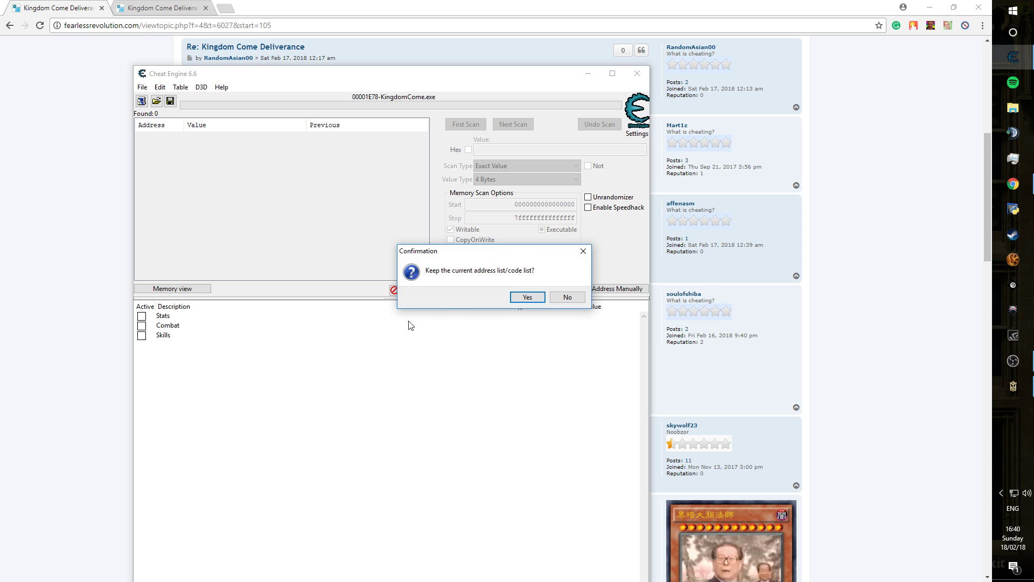
pyautogui.click(528, 297)
# Activate the Stats, Combat and Skills groups in the address list and maximize the window
pyautogui.click(142, 316)
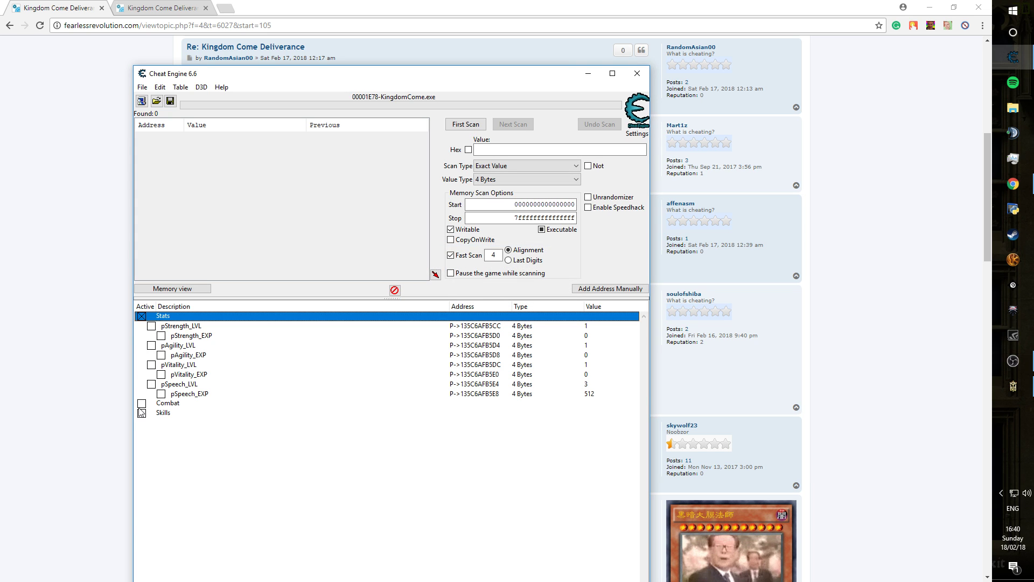
pyautogui.click(141, 403)
pyautogui.click(142, 529)
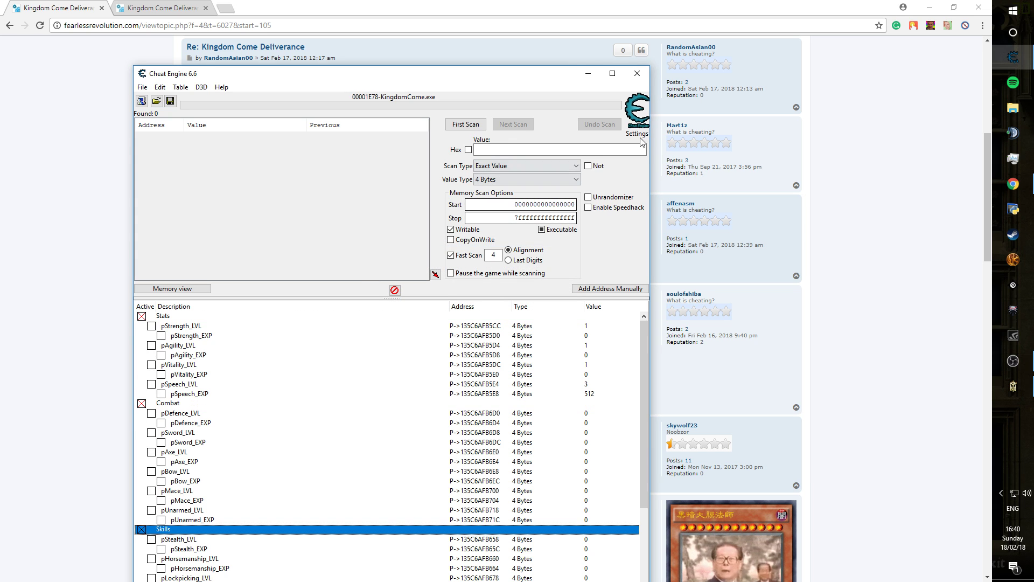
pyautogui.click(611, 75)
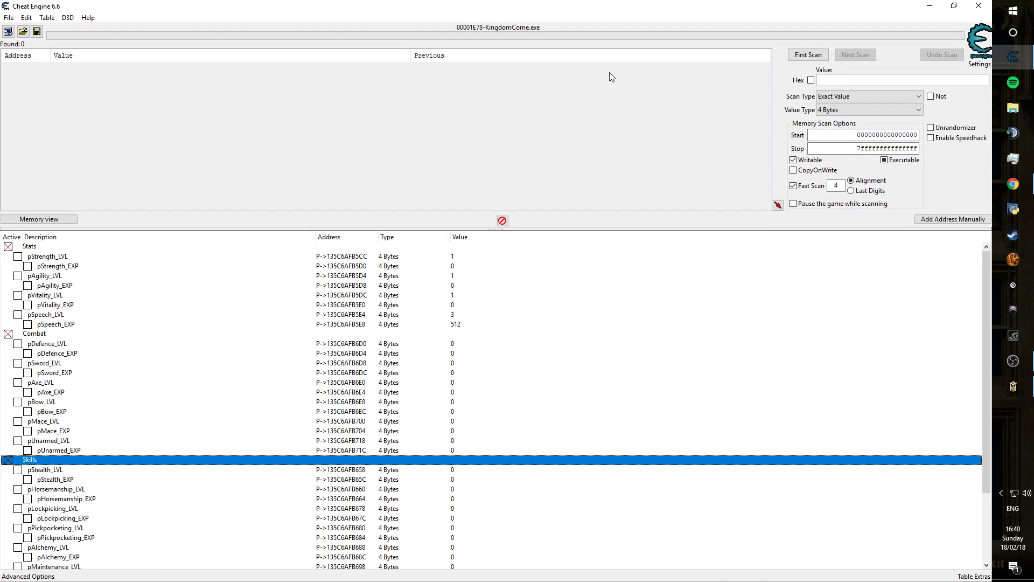
# Set all level and experience entries in the Stats group, from pStrength_LVL to pSpeech_EXP, to 20
pyautogui.click(425, 257)
pyautogui.keyDown('shift'); pyautogui.click(450, 323); pyautogui.keyUp('shift')
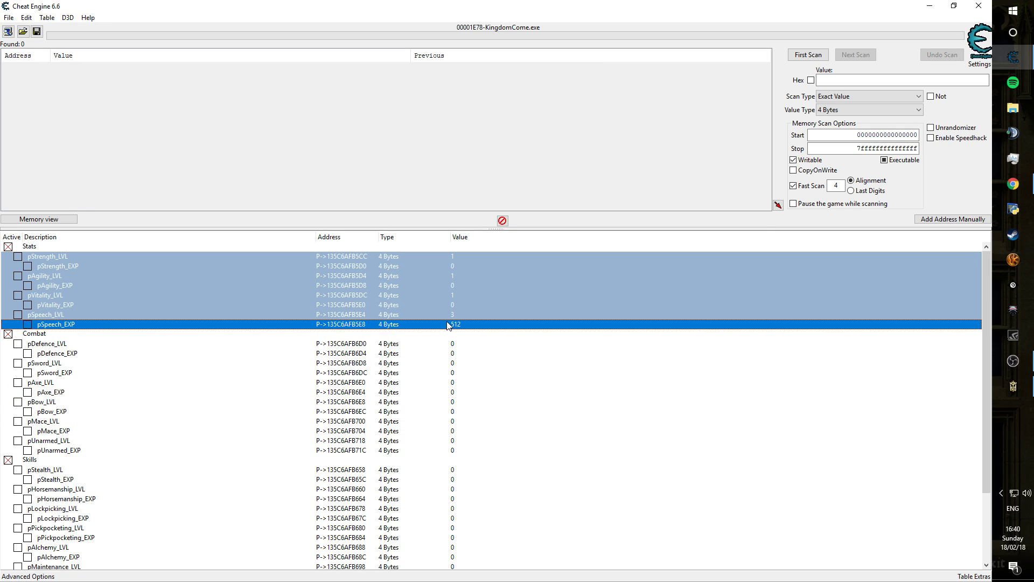
pyautogui.doubleClick(447, 324)
pyautogui.write('20')
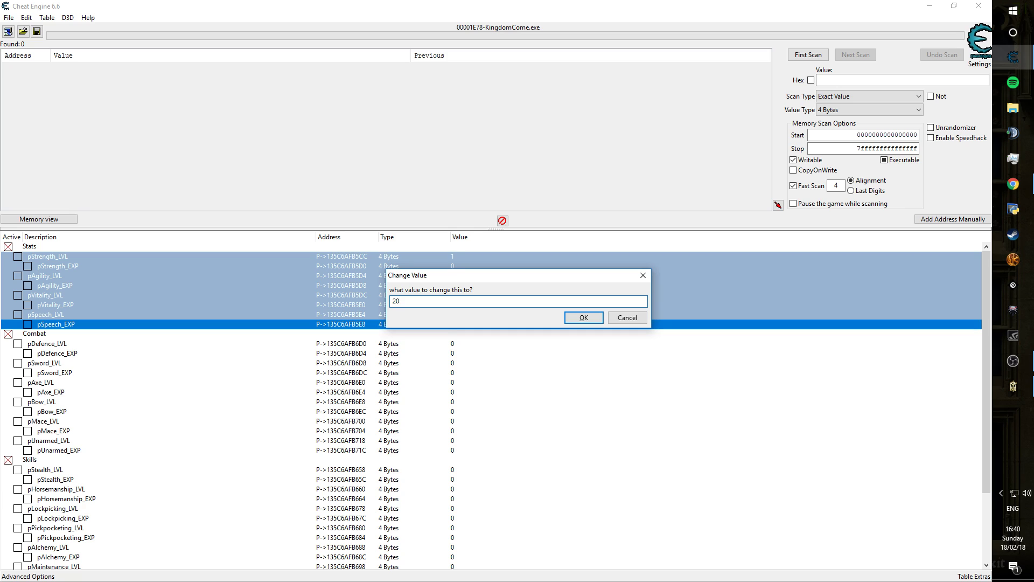
pyautogui.press('Return')
# Set all level and experience entries in the Combat group, from pDefence_LVL to pUnarmed_EXP, to 20
pyautogui.click(454, 343)
pyautogui.keyDown('shift'); pyautogui.click(461, 450); pyautogui.keyUp('shift')
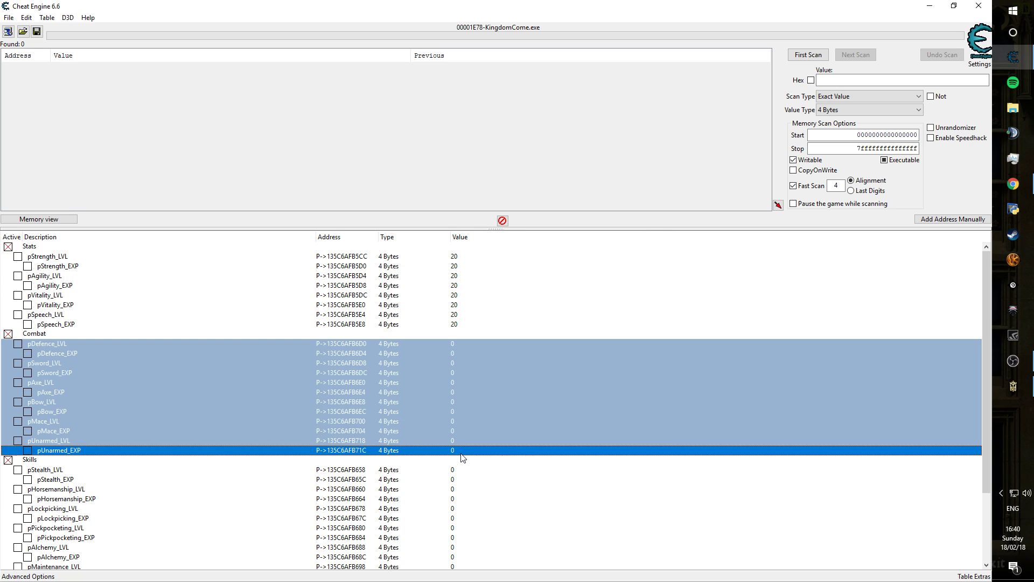
pyautogui.doubleClick(461, 452)
pyautogui.press('Return')
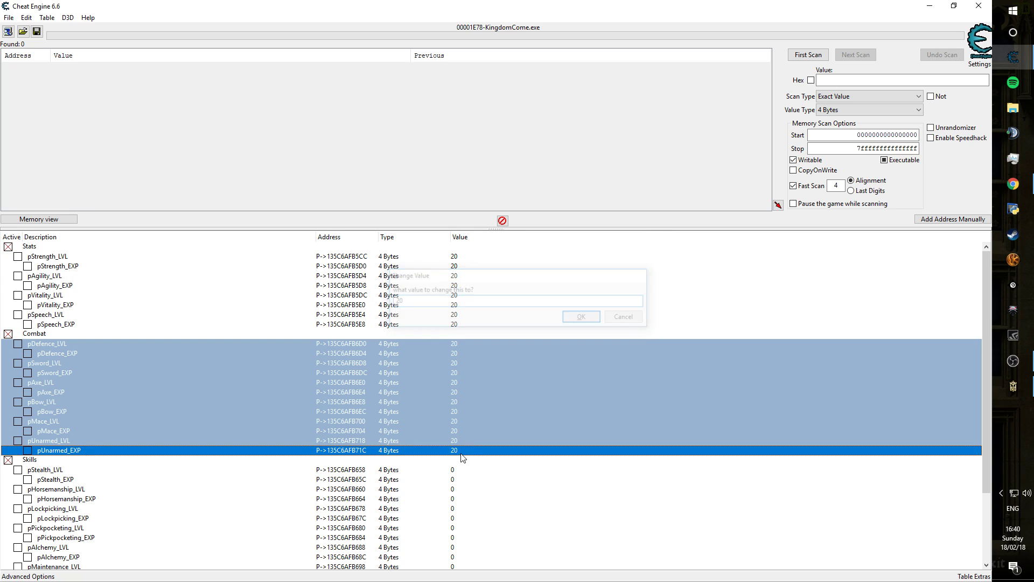
# Set all level and experience entries in the Skills group, from pStealth_LVL to pReading_EXP, to 20
pyautogui.scroll(-3, 118, 446)
pyautogui.click(50, 382)
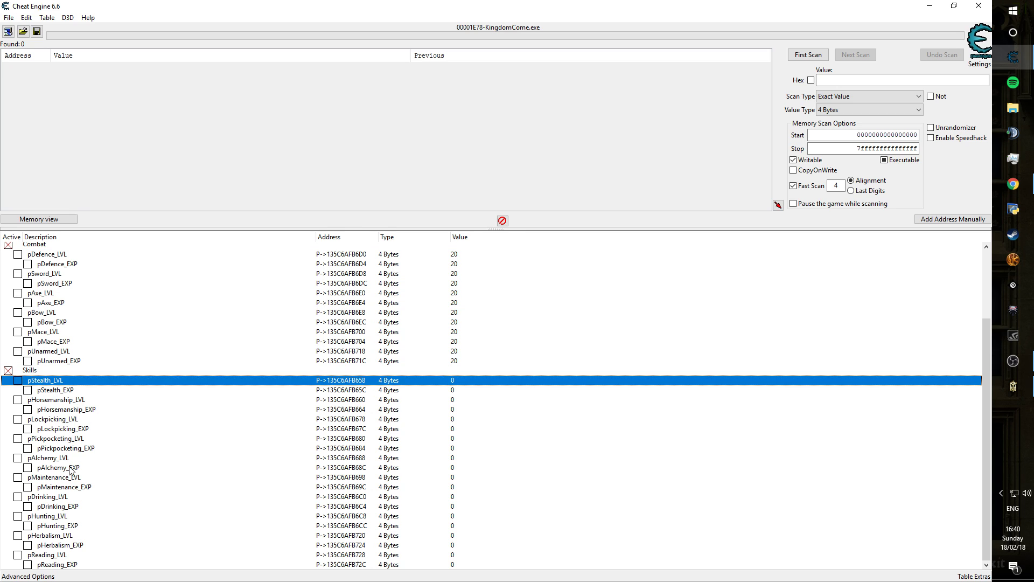
pyautogui.keyDown('shift'); pyautogui.click(71, 565); pyautogui.keyUp('shift')
pyautogui.press('Return')
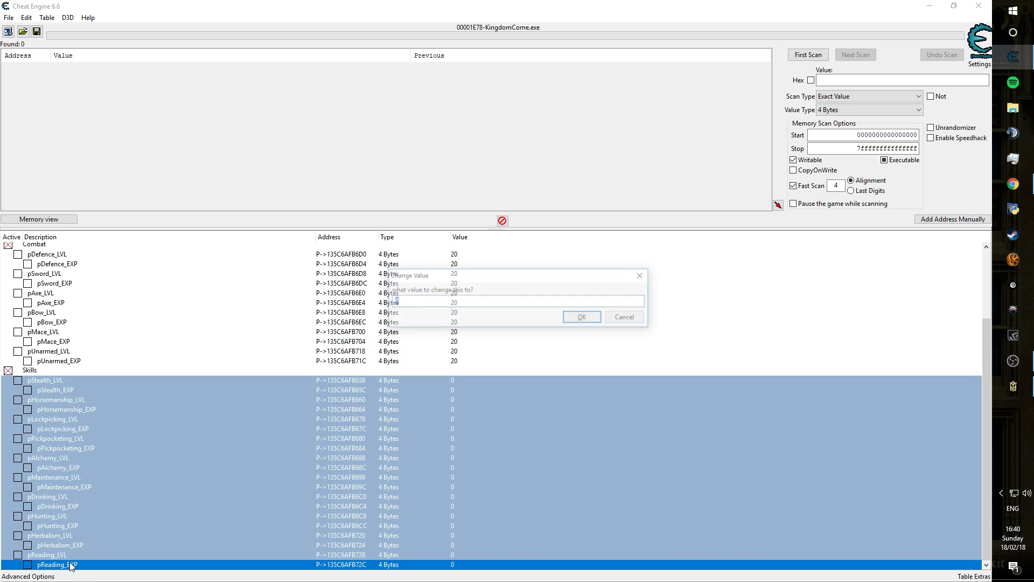
pyautogui.write('20')
pyautogui.press('Return')
pyautogui.scroll(3, 281, 414)
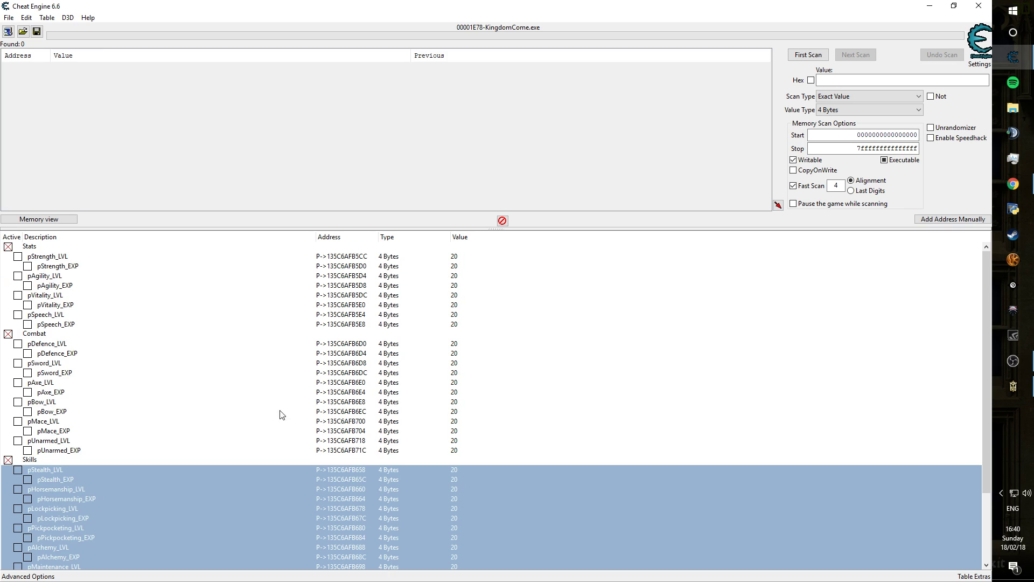
pyautogui.scroll(-3, 329, 399)
pyautogui.click(369, 419)
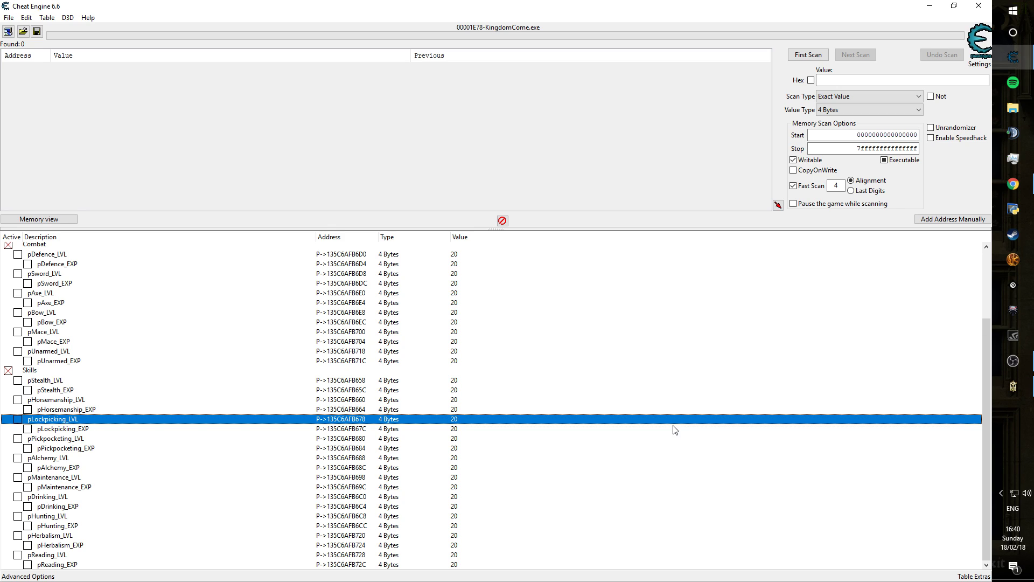
pyautogui.press('Return')
# Switch to the Kingdom Come: Deliverance game and reopen the player screen to check the updated stats
pyautogui.click(1013, 386)
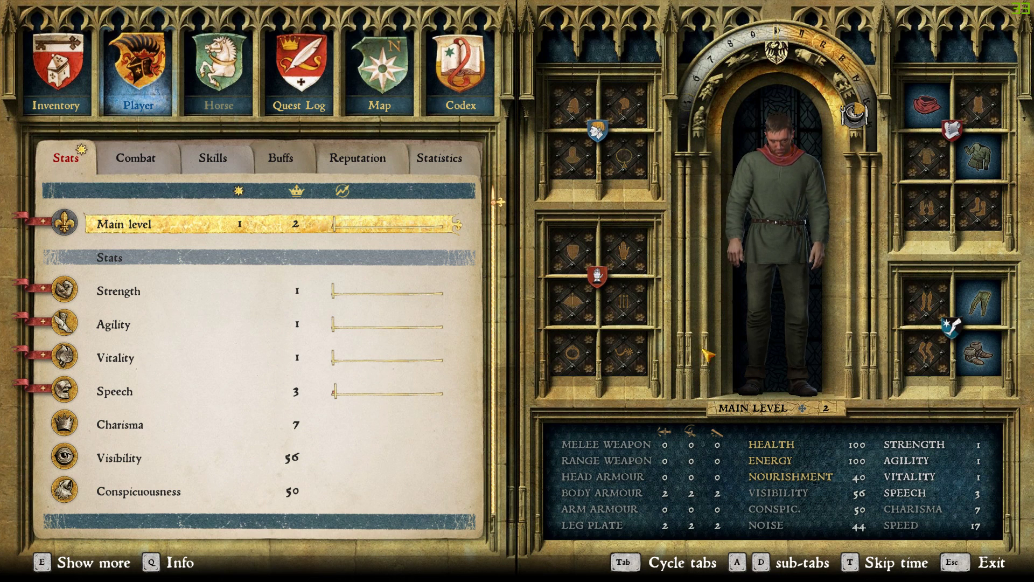
pyautogui.press('Escape')
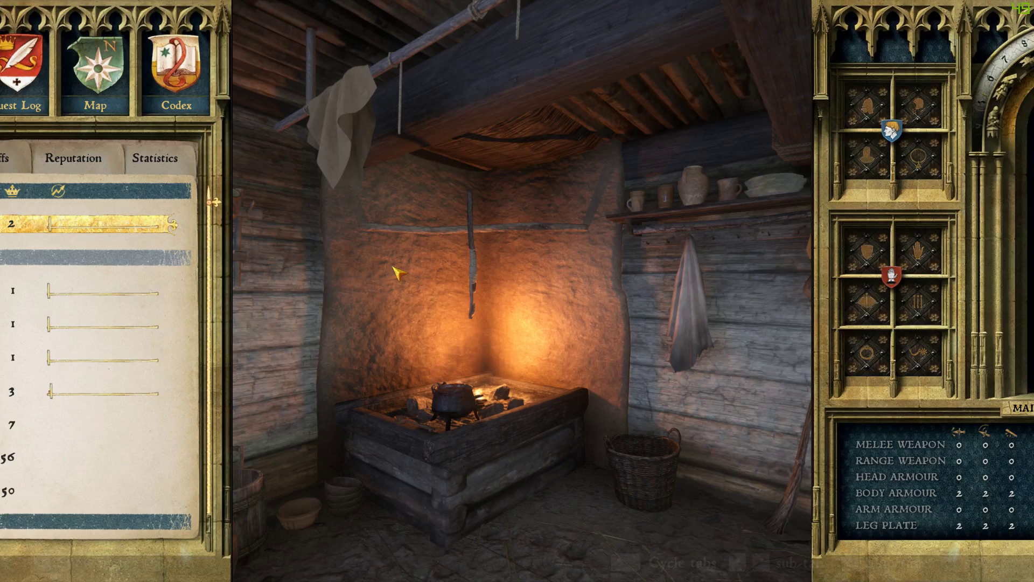
pyautogui.press('p')
pyautogui.scroll(-3, 334, 272)
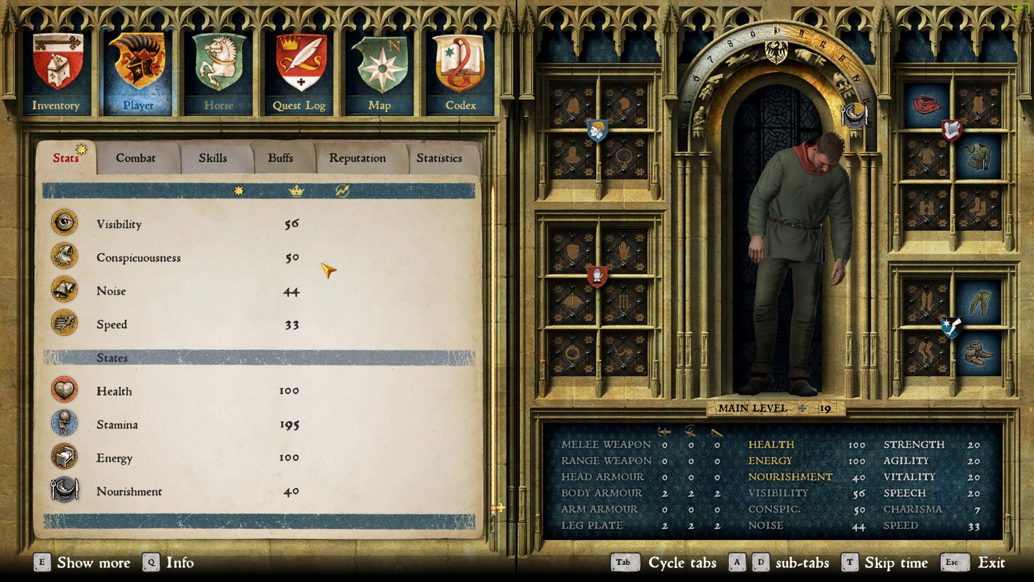
pyautogui.scroll(2, 327, 274)
pyautogui.scroll(2, 327, 274)
# Review the character's combat abilities, including the Warfare perks, and the skills list
pyautogui.press('d')
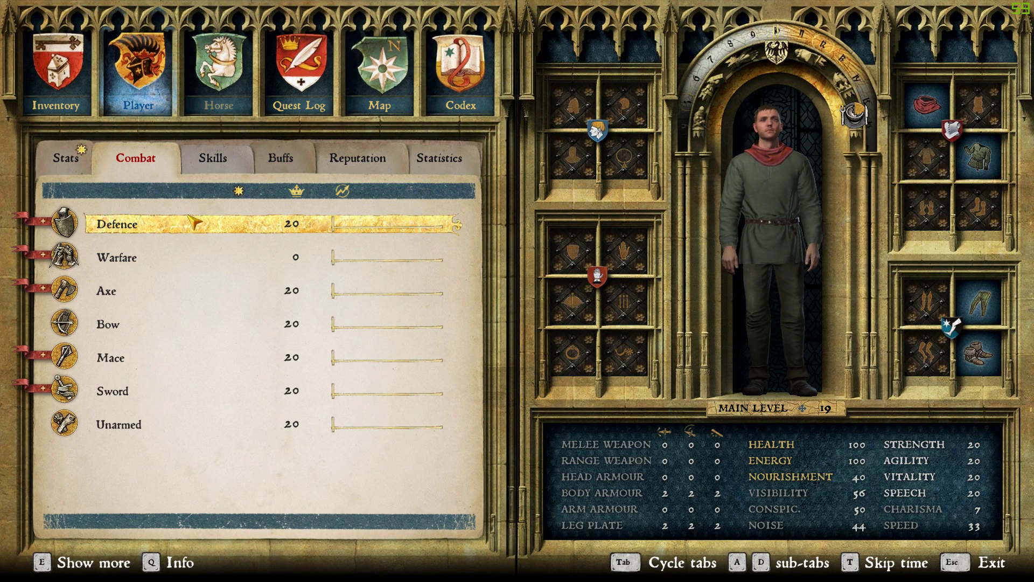
pyautogui.click(221, 265)
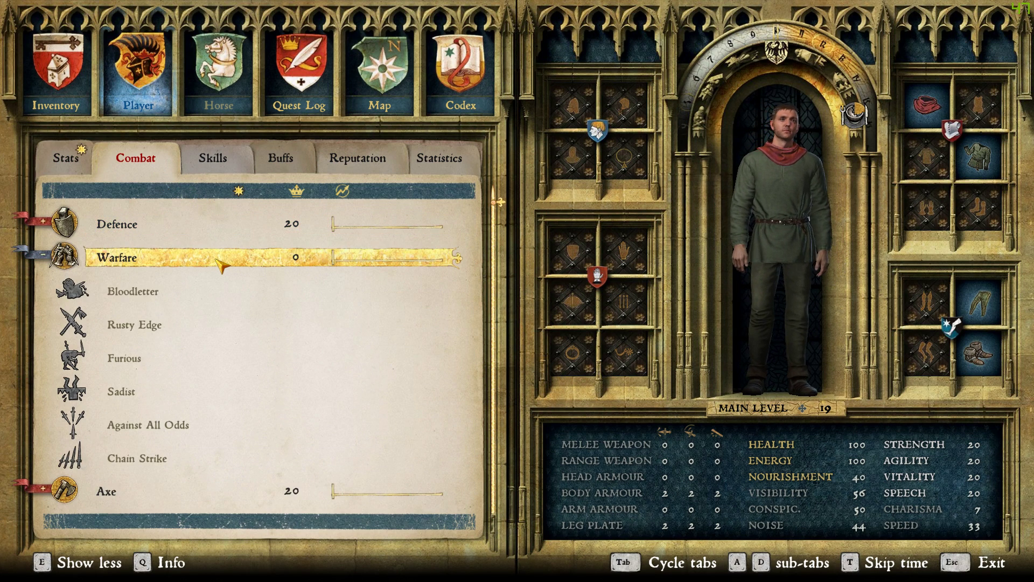
pyautogui.click(43, 260)
pyautogui.click(207, 159)
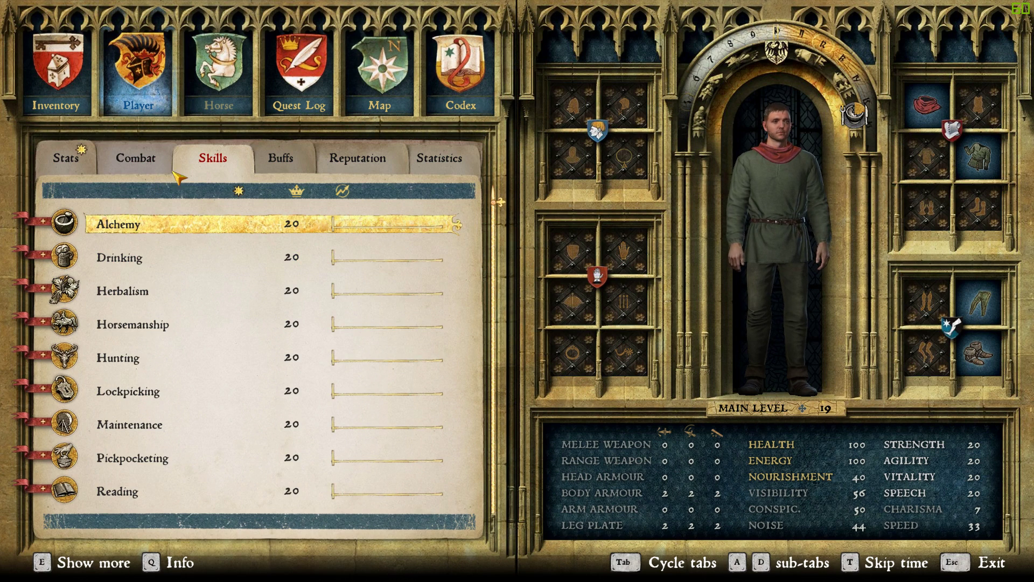
pyautogui.scroll(-1, 254, 282)
pyautogui.scroll(1, 178, 226)
# Return to the character's stats and look through the perks under Strength, collapsing the list when done
pyautogui.click(80, 159)
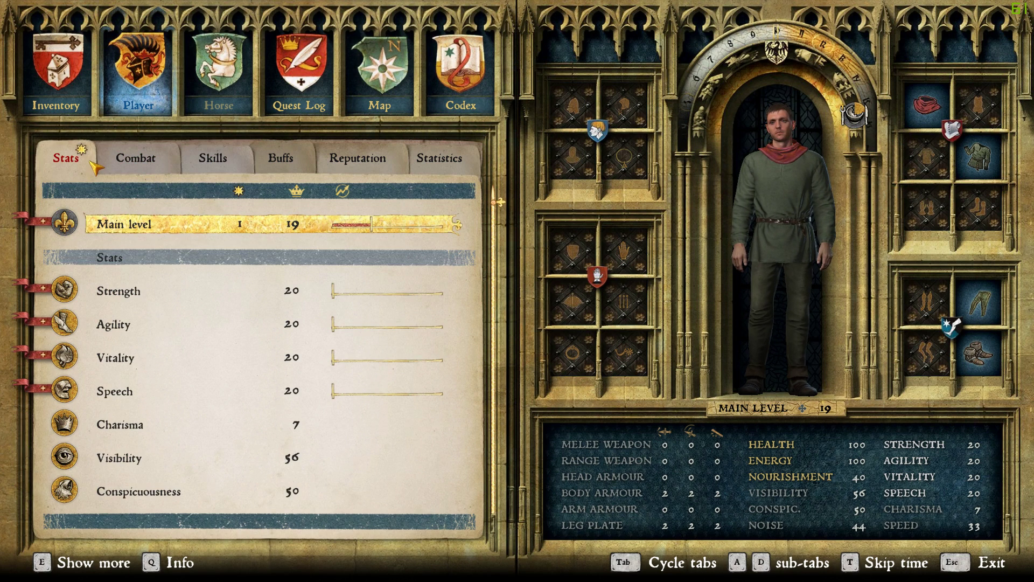
pyautogui.click(57, 299)
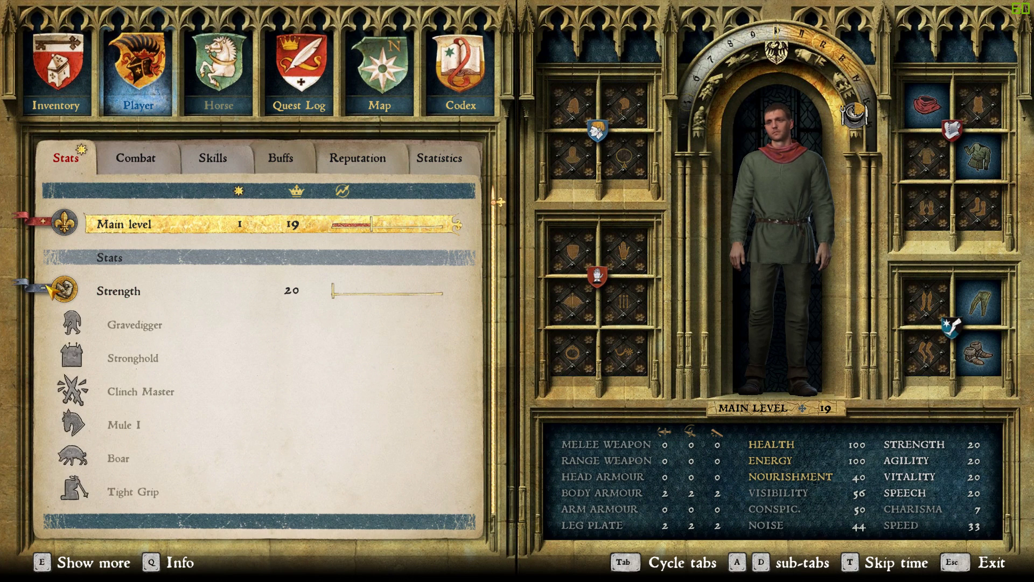
pyautogui.scroll(-1, 124, 375)
pyautogui.scroll(-5, 156, 431)
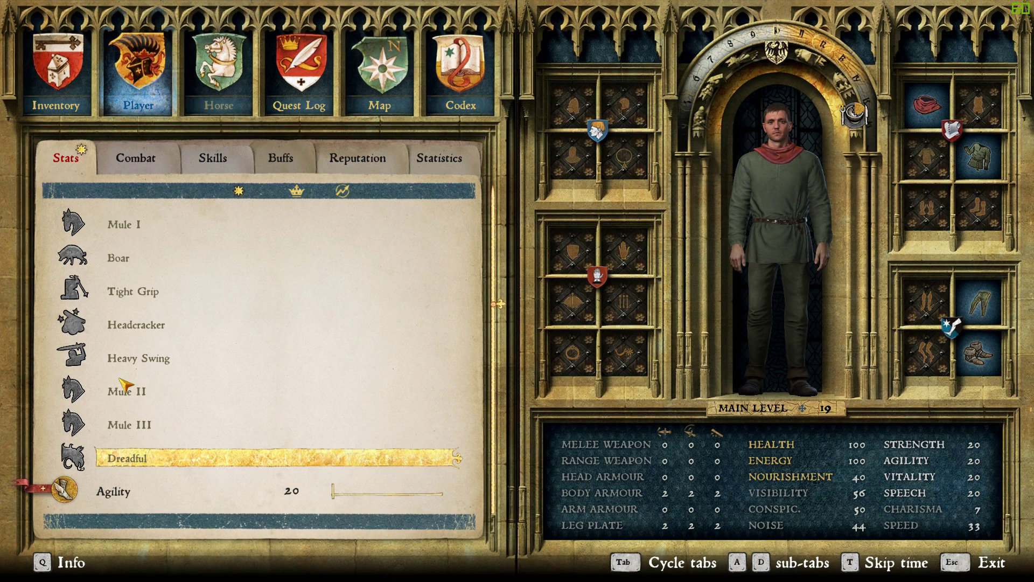
pyautogui.scroll(6, 121, 377)
pyautogui.click(111, 291)
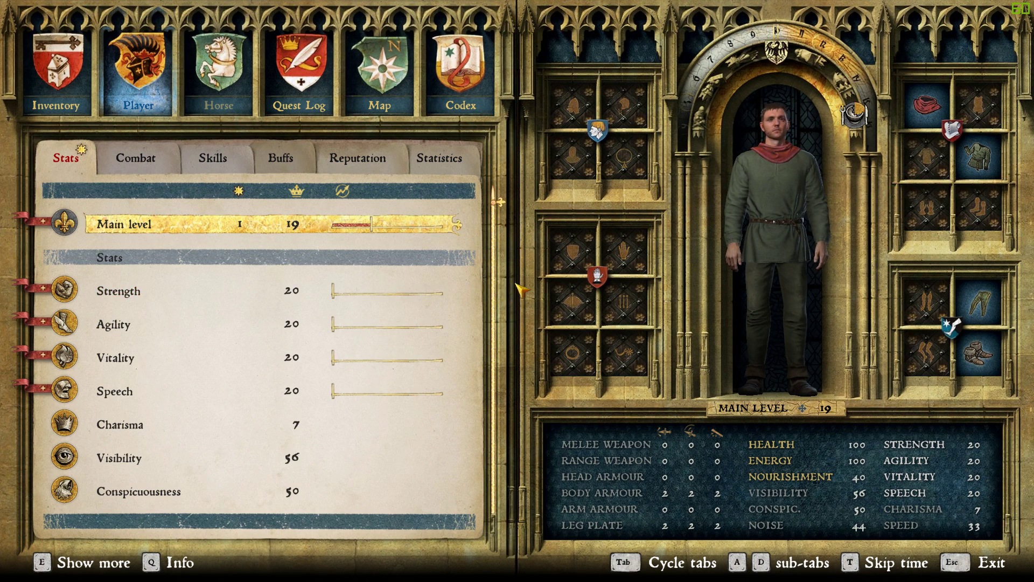
# Switch to the browser and try to download the 1.2.1 KingdomCome.CT attachment from the topic's first page
pyautogui.hotkey('alt', 'Tab')
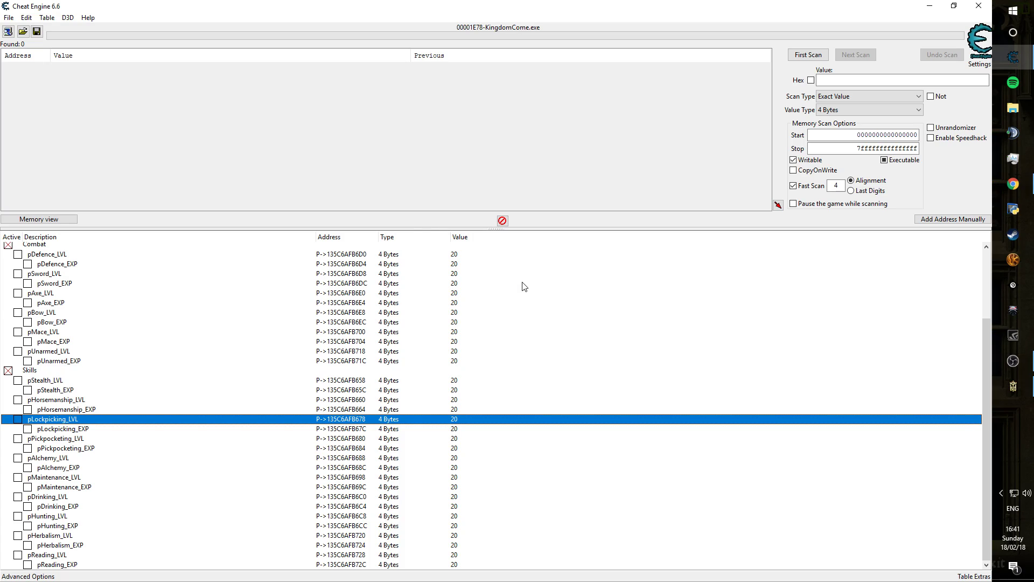
pyautogui.click(1013, 184)
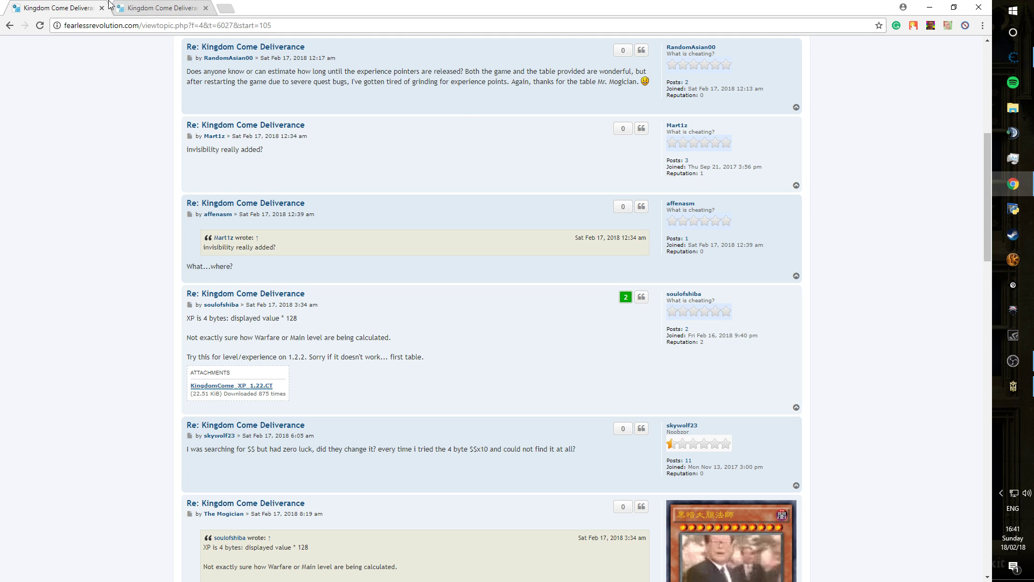
pyautogui.click(169, 8)
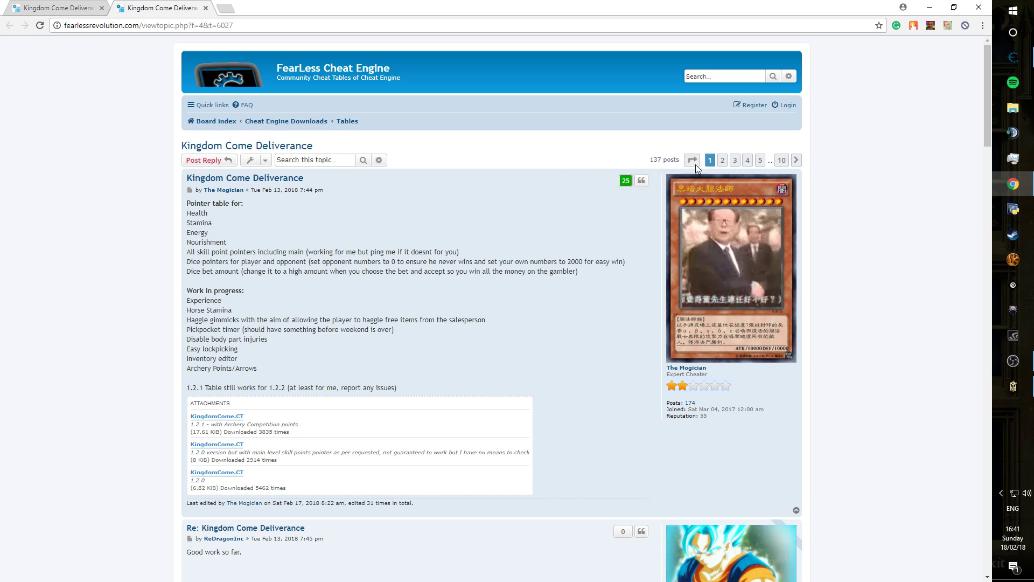
pyautogui.click(216, 416)
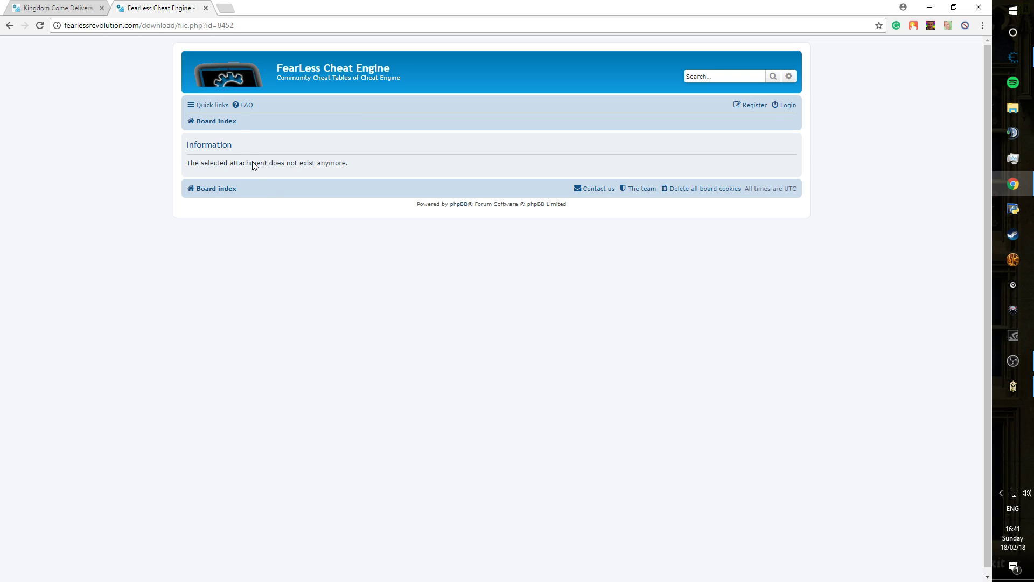
# Go back to the topic's first page, reload it, and download the KingdomCome 1.2.2.CT attachment
pyautogui.hotkey('alt', 'Left')
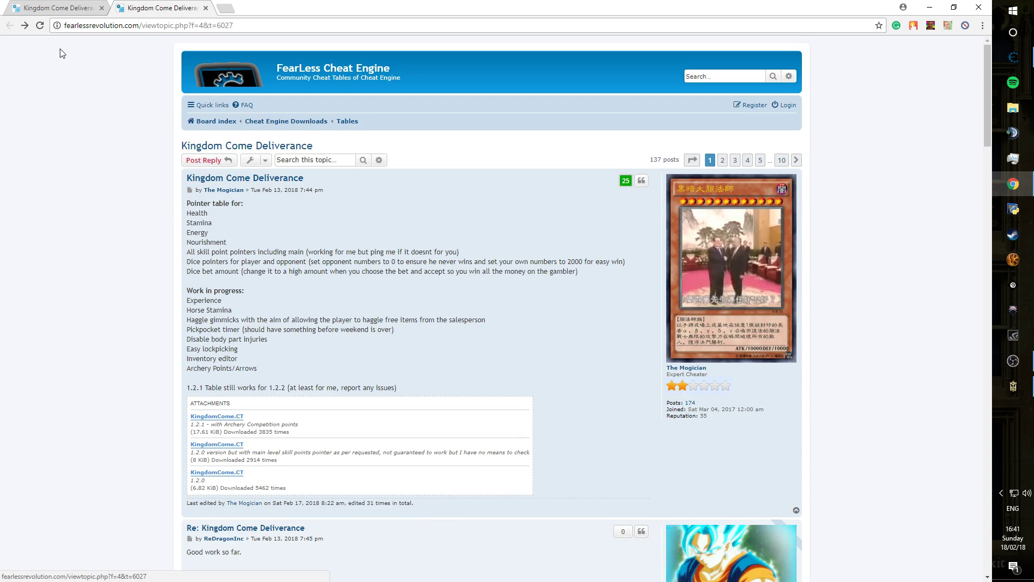
pyautogui.press('F5')
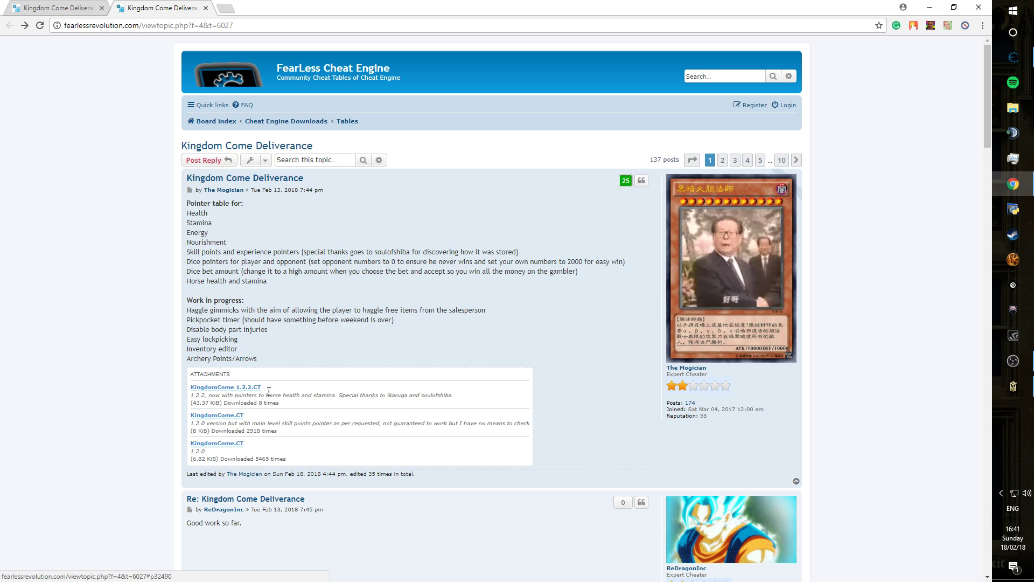
pyautogui.click(249, 388)
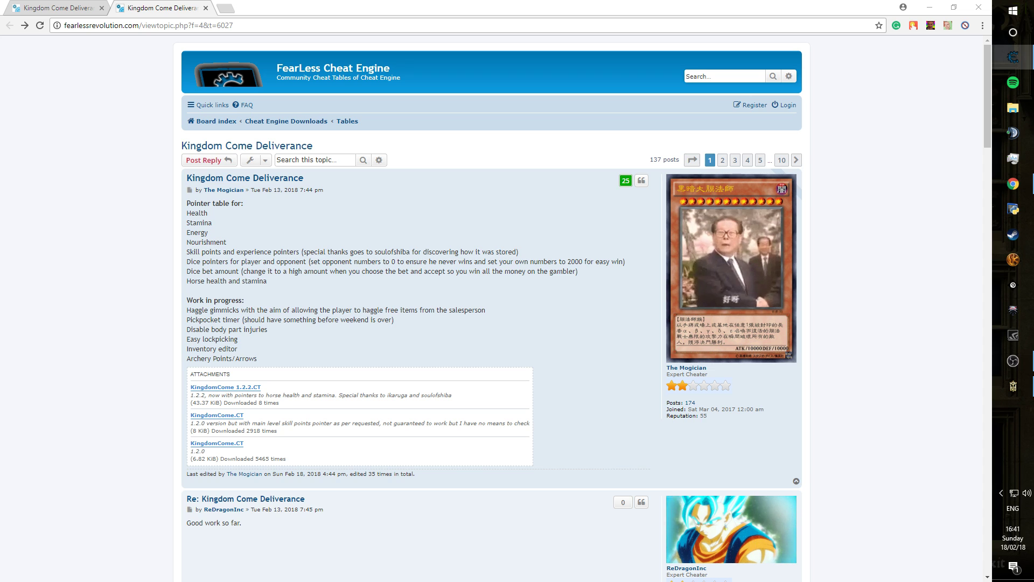
# Switch to Cheat Engine, deactivate the Experience Pointers entry, and attach to the KingdomCome.exe process
pyautogui.doubleClick(233, 46)
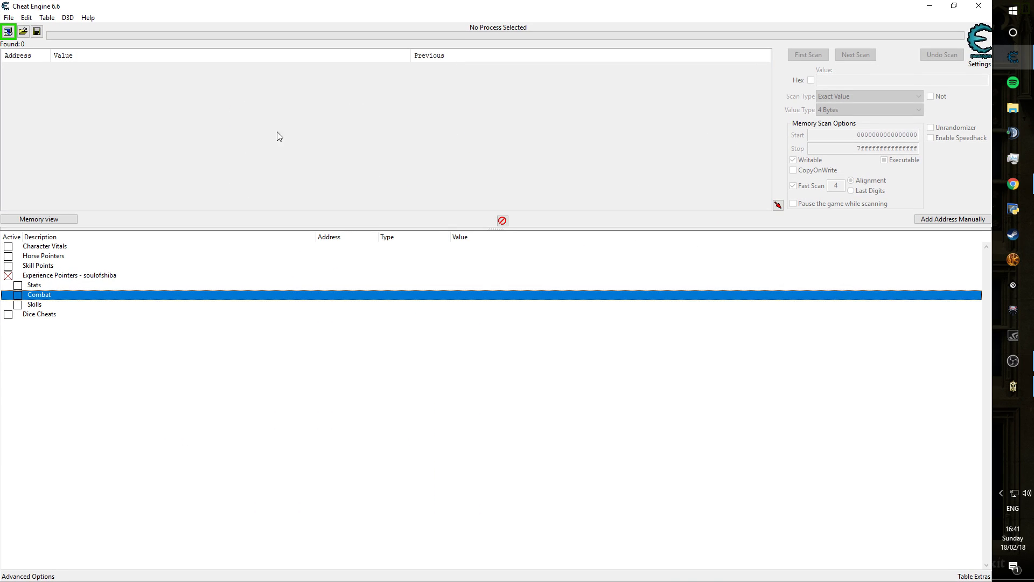
pyautogui.click(9, 276)
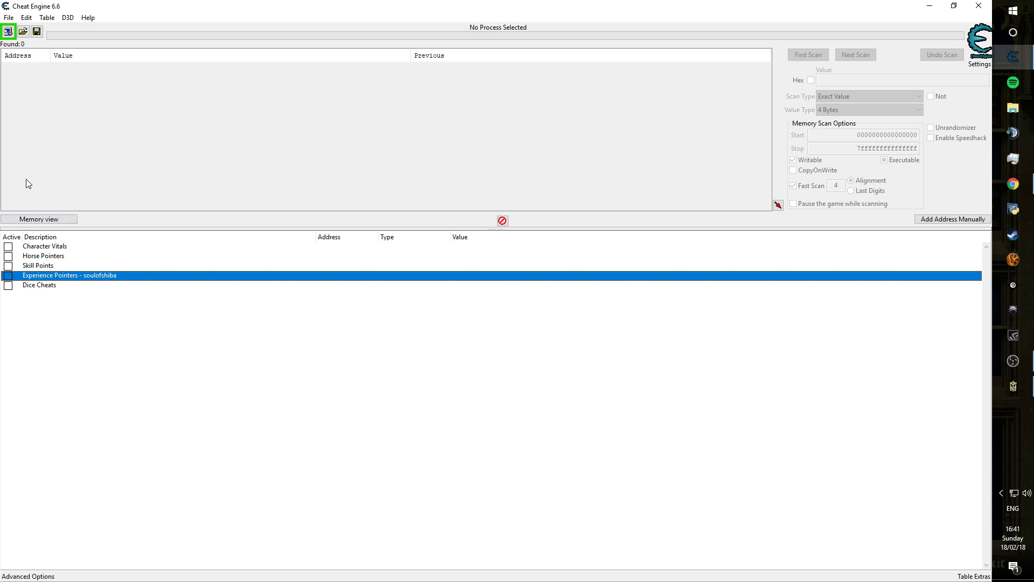
pyautogui.click(8, 31)
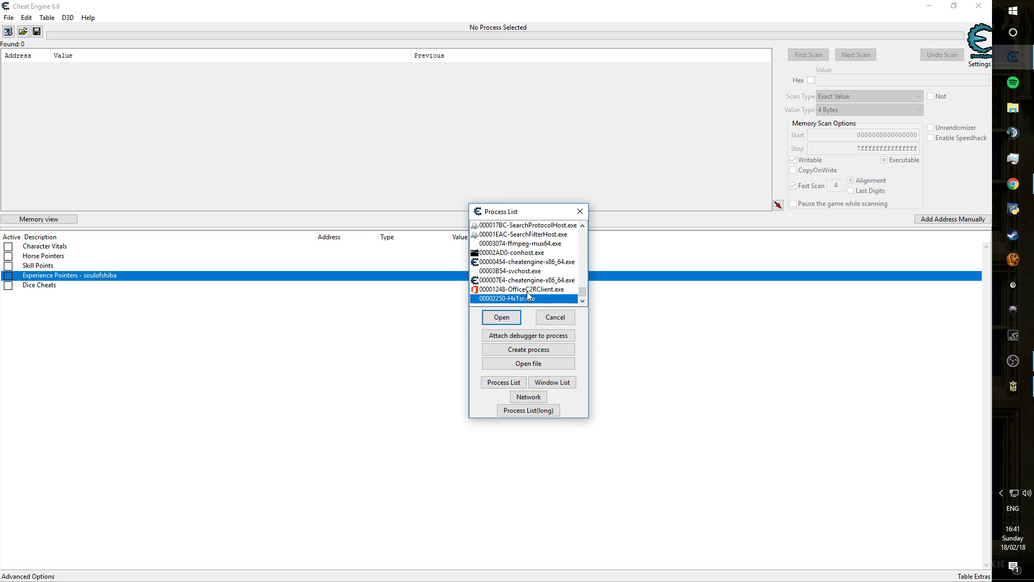
pyautogui.scroll(4, 527, 293)
pyautogui.click(498, 271)
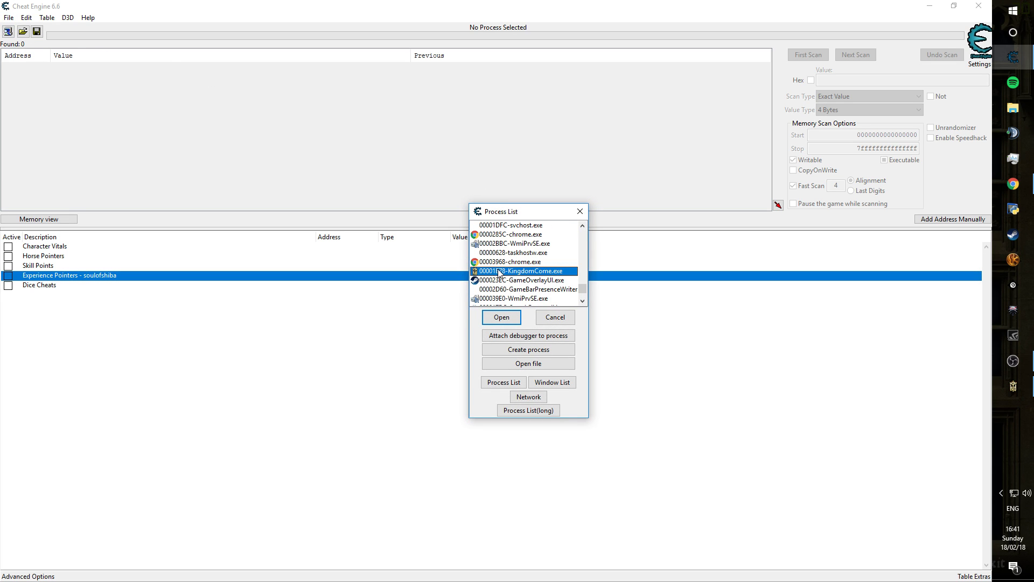
pyautogui.click(509, 317)
pyautogui.click(526, 296)
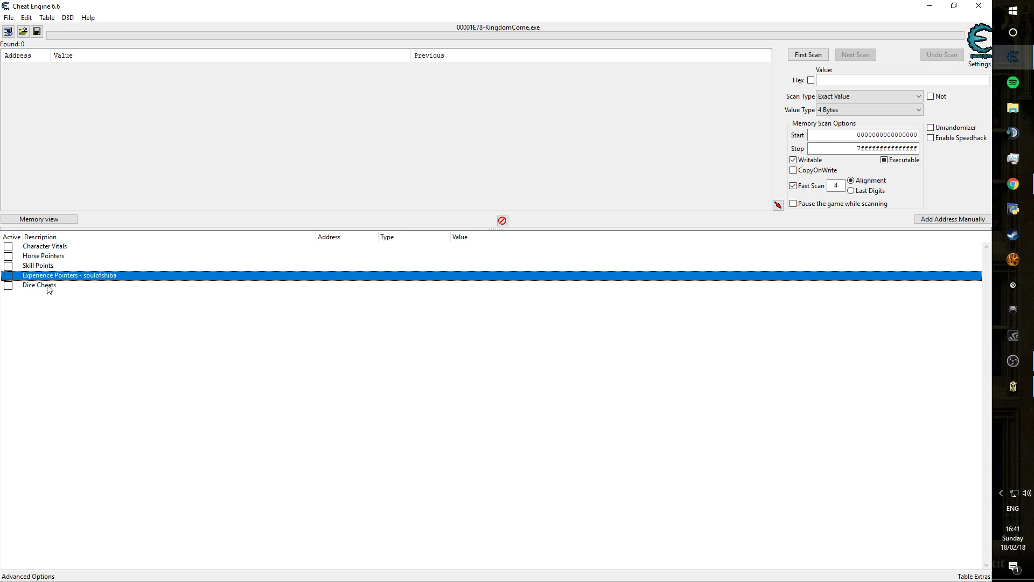
# Activate the Skill Points entry and expand its Stats, Skills and Combat groups
pyautogui.click(8, 266)
pyautogui.click(18, 285)
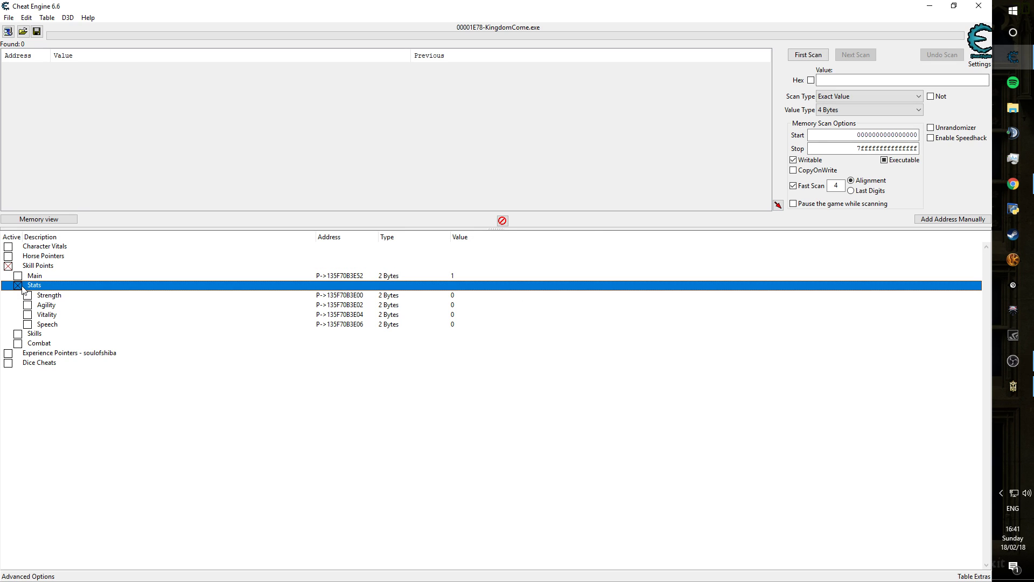
pyautogui.click(19, 334)
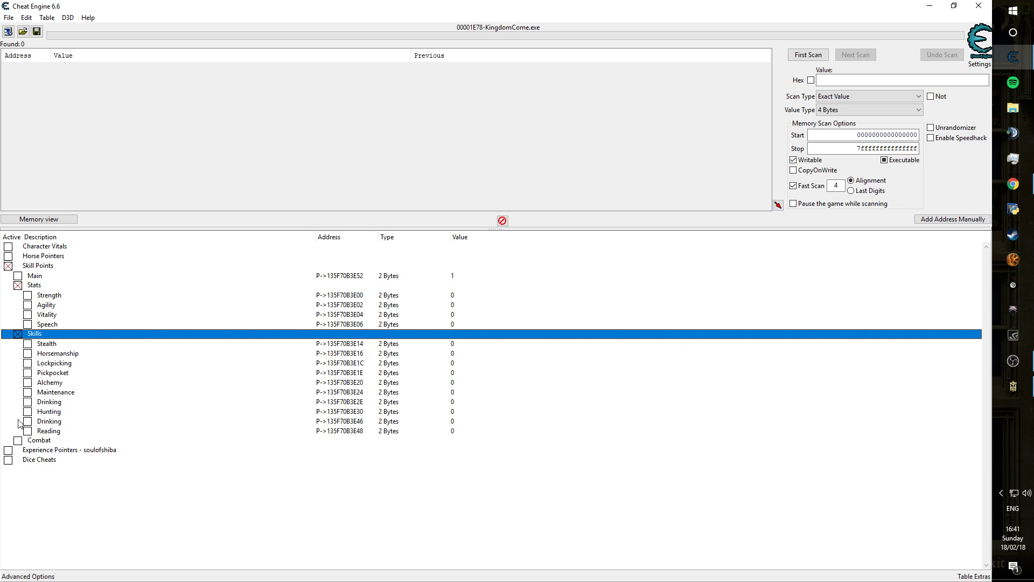
pyautogui.click(18, 440)
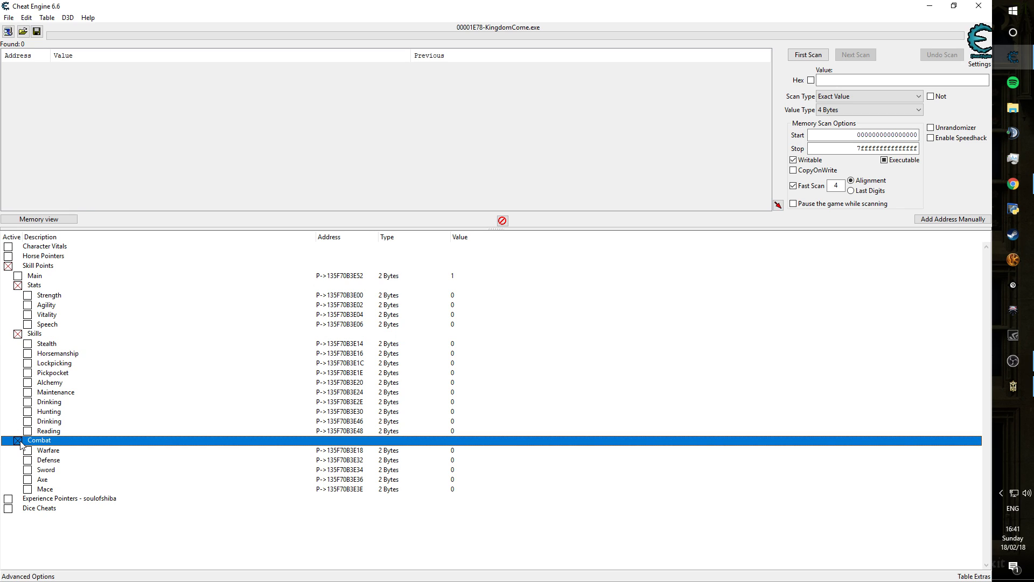
# Set the skill points of all Combat entries, from Warfare through Mace, to 10
pyautogui.click(467, 490)
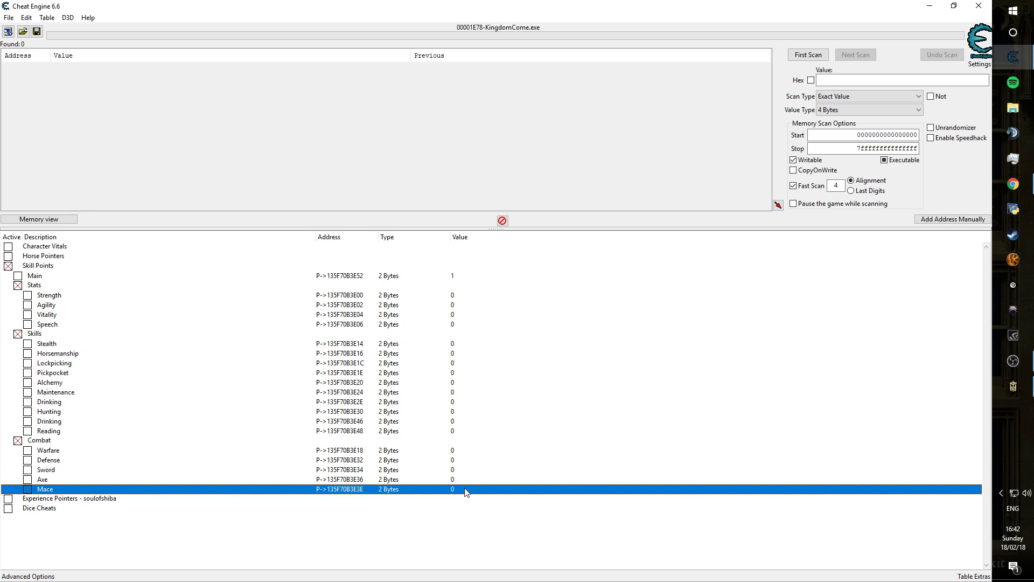
pyautogui.keyDown('shift'); pyautogui.click(68, 451); pyautogui.keyUp('shift')
pyautogui.press('Return')
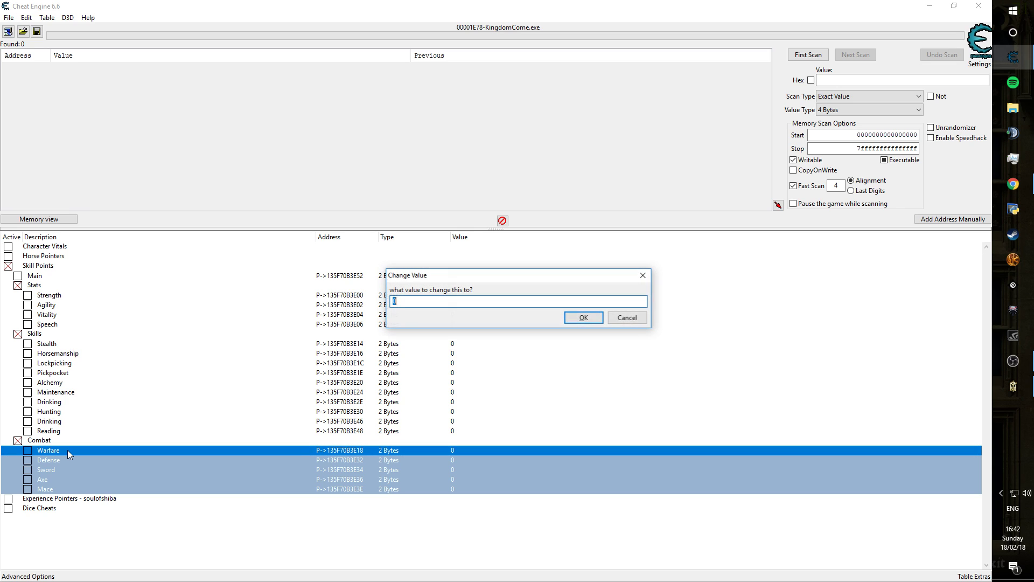
pyautogui.write('10')
pyautogui.press('Return')
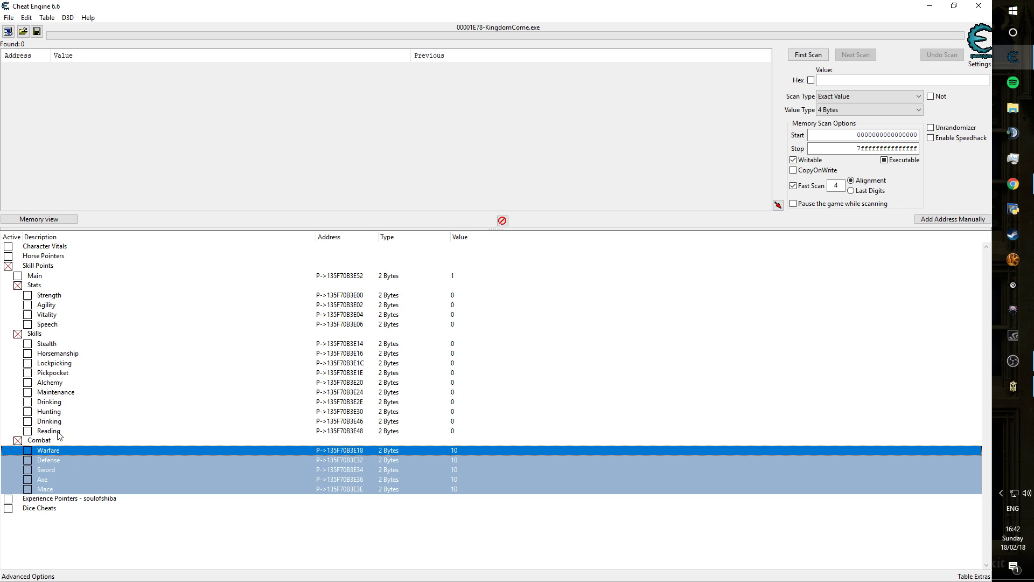
# Set the skill points of all Skills entries, from Stealth through Reading, to 10
pyautogui.click(59, 434)
pyautogui.keyDown('shift'); pyautogui.click(47, 345); pyautogui.keyUp('shift')
pyautogui.press('Return')
pyautogui.write('1')
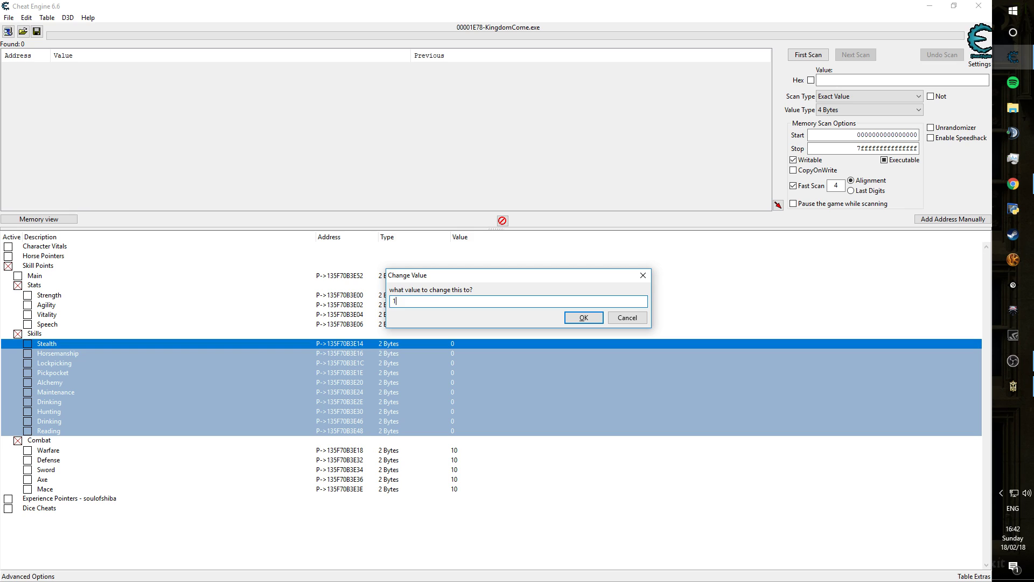
pyautogui.write('0')
pyautogui.press('Return')
# Set the skill points of Strength, Agility, Vitality and Speech to 10
pyautogui.click(47, 325)
pyautogui.keyDown('shift'); pyautogui.click(48, 296); pyautogui.keyUp('shift')
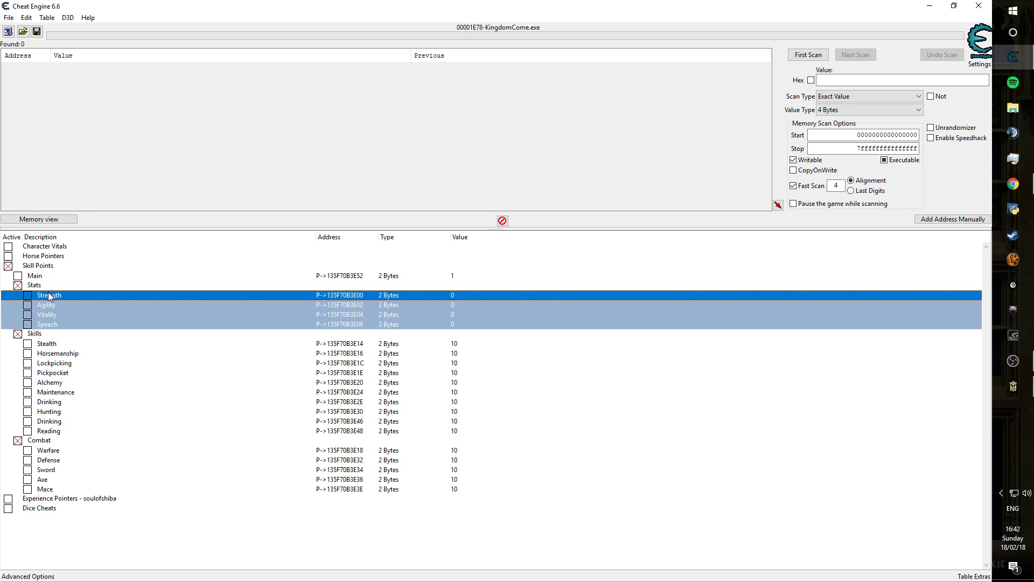
pyautogui.press('Return')
pyautogui.write('10')
pyautogui.press('Return')
# Set the Main skill points value to 20
pyautogui.doubleClick(462, 278)
pyautogui.write('2')
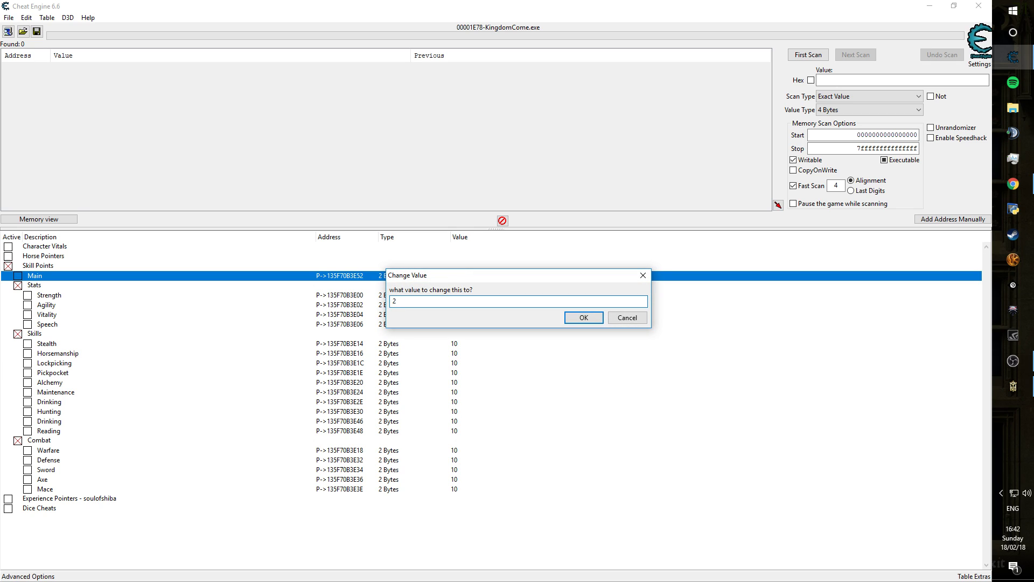
pyautogui.write('0')
pyautogui.press('Return')
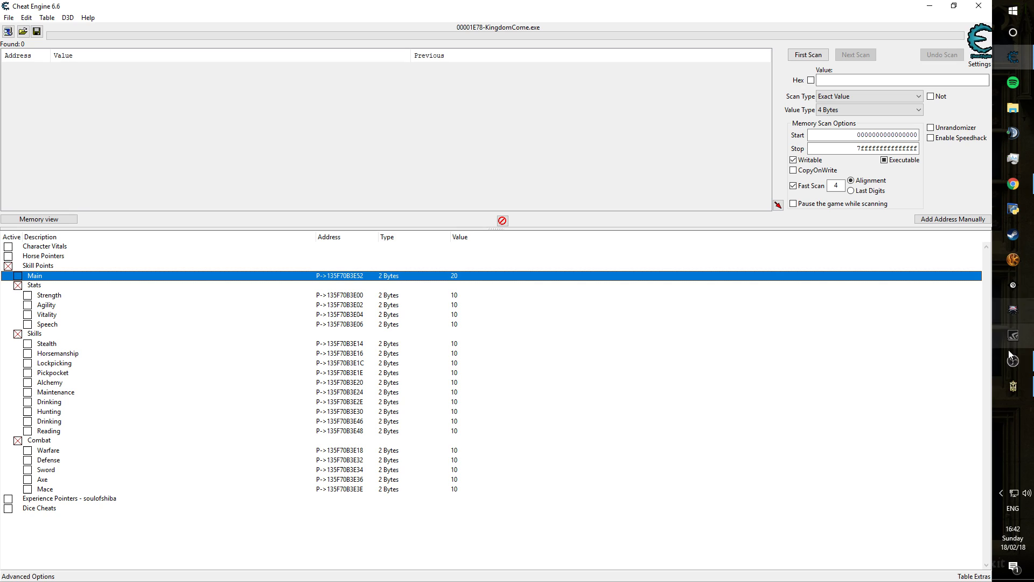
# Activate the Experience Pointers entry and expand its Combat group to show the level and experience values
pyautogui.click(9, 498)
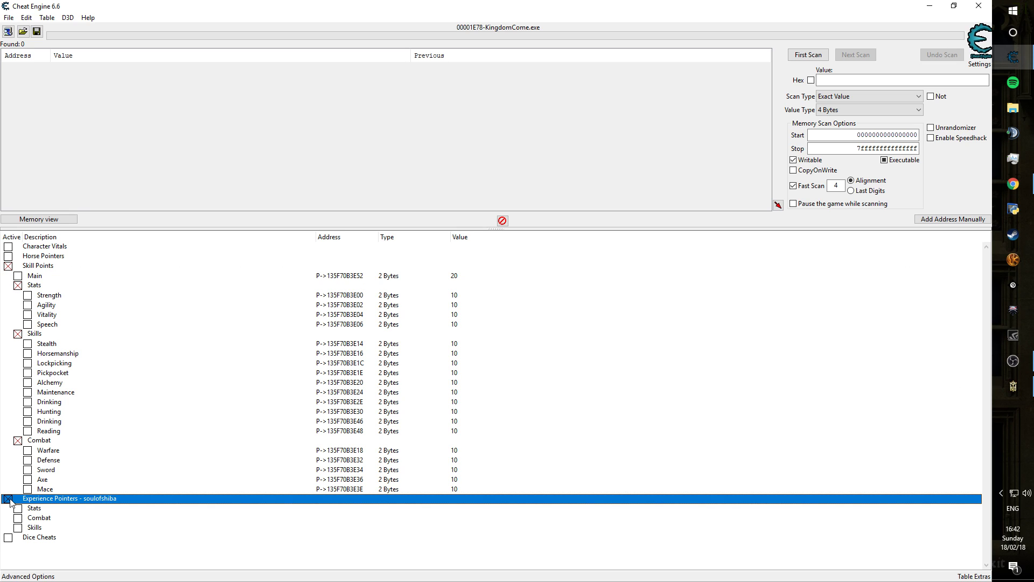
pyautogui.click(18, 518)
pyautogui.scroll(-3, 27, 525)
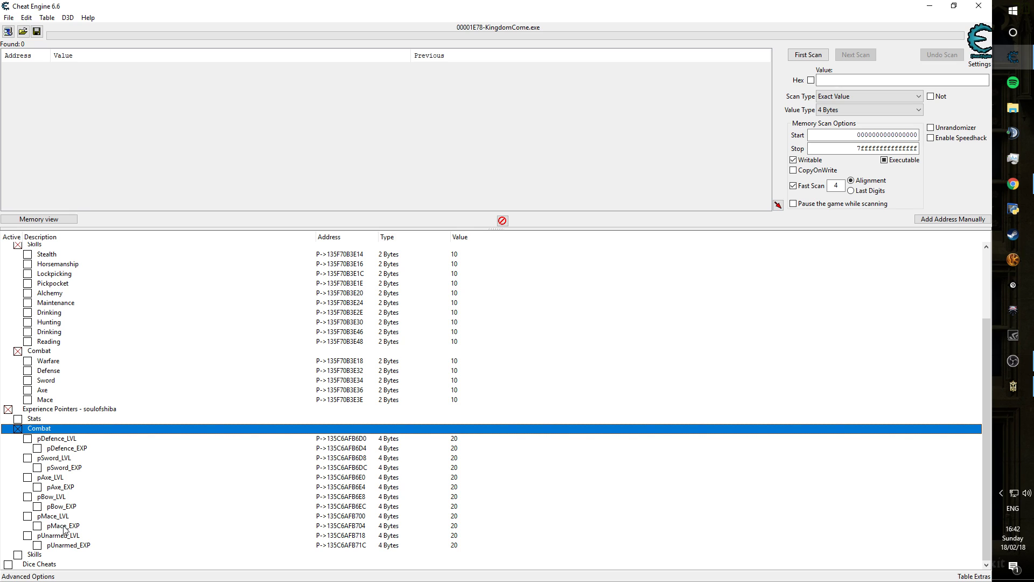
# Switch to Kingdom Come: Deliverance, reopen the player screen, and inspect the Gravedigger perk under Strength
pyautogui.click(1013, 386)
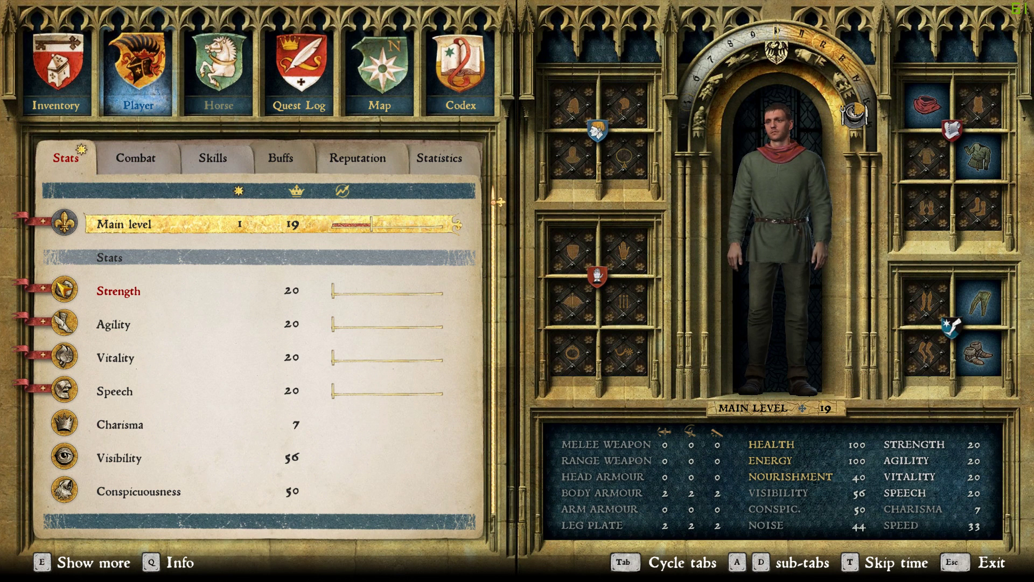
pyautogui.press('Escape')
pyautogui.press('p')
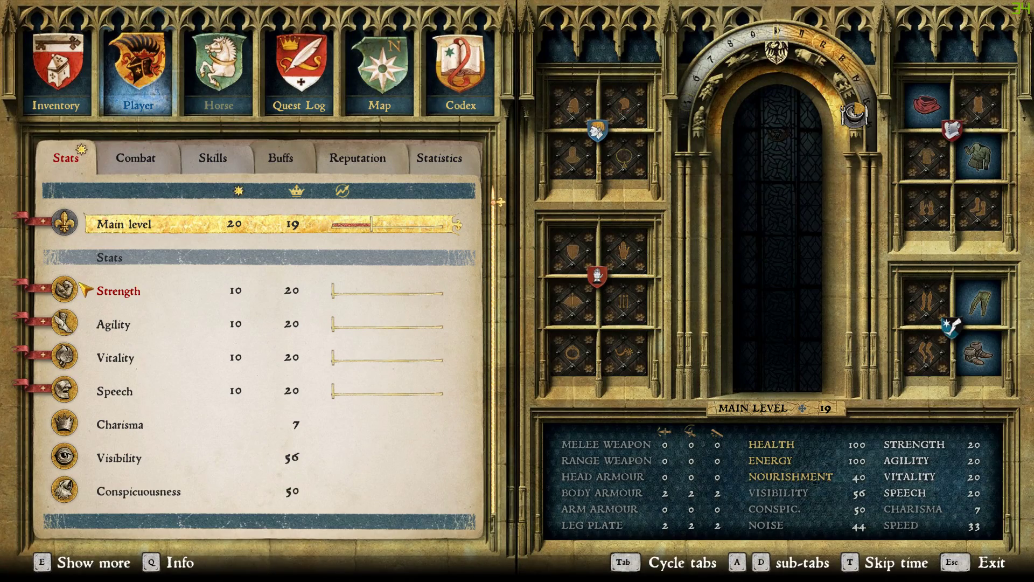
pyautogui.click(85, 289)
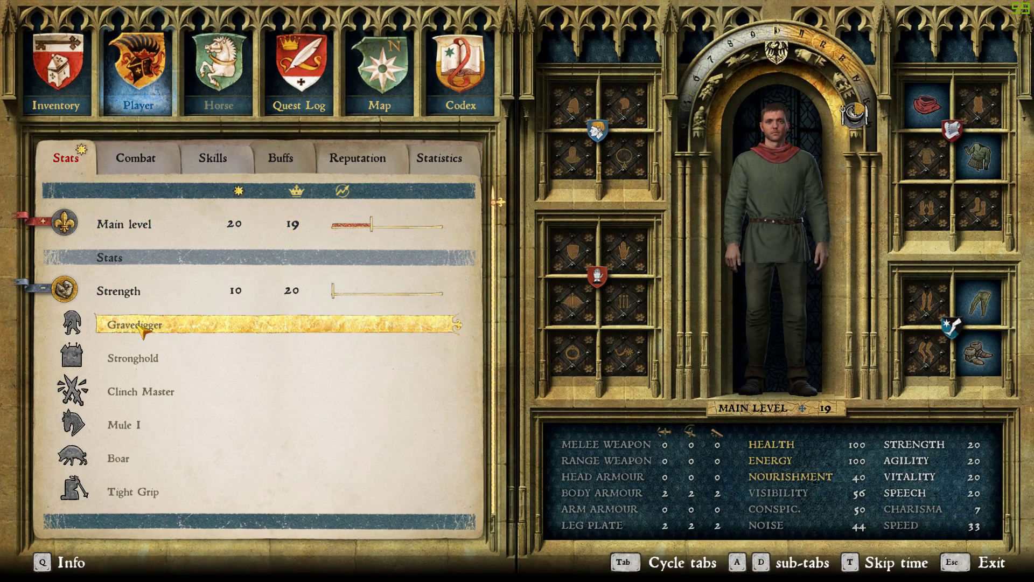
pyautogui.moveTo(141, 329)
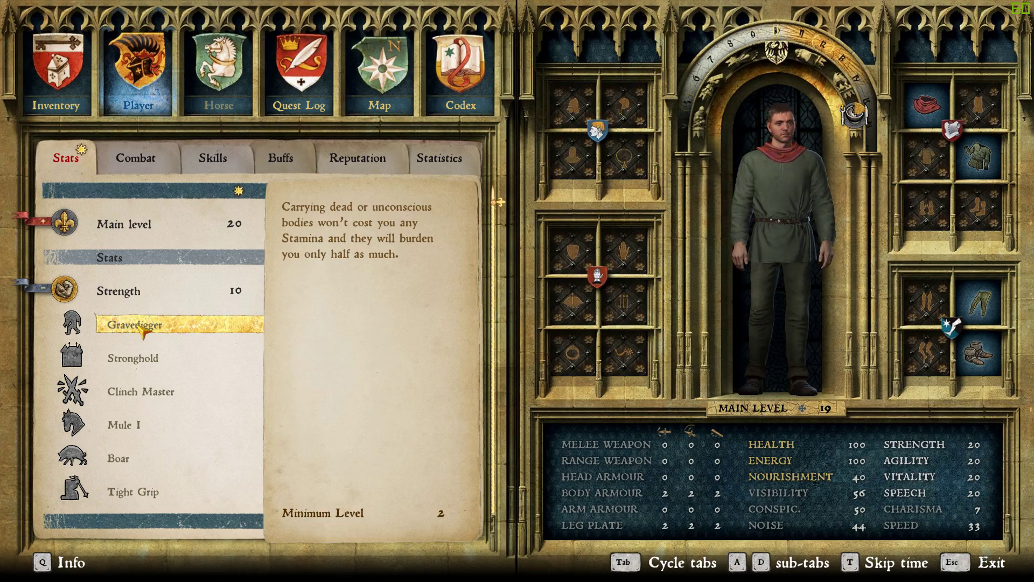
# Expand the Main level perks and learn Ascetic, Manly Odour and Night Rider
pyautogui.click(64, 226)
pyautogui.click(123, 275)
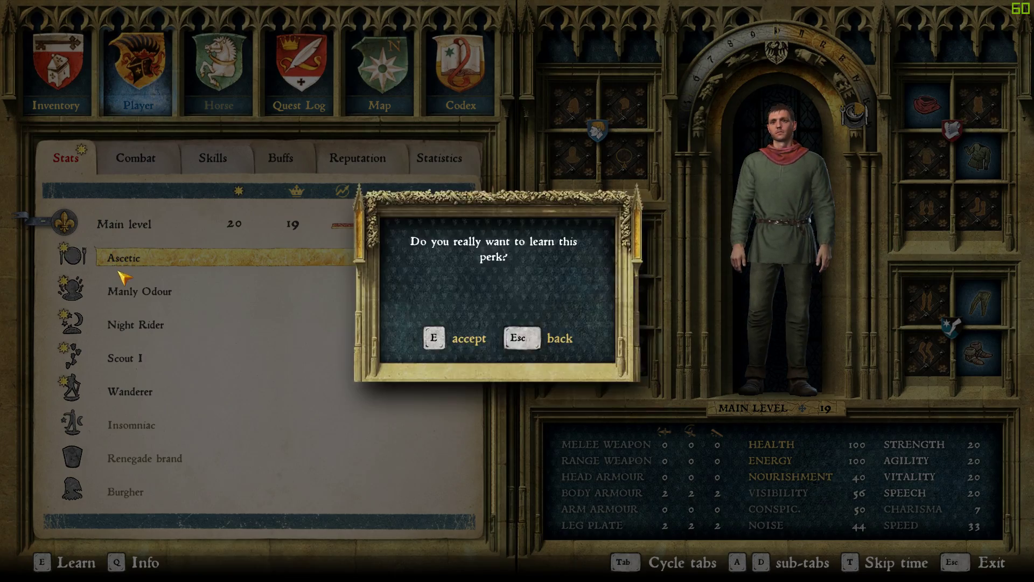
pyautogui.press('e')
pyautogui.click(121, 293)
pyautogui.press('e')
pyautogui.click(121, 325)
pyautogui.press('e')
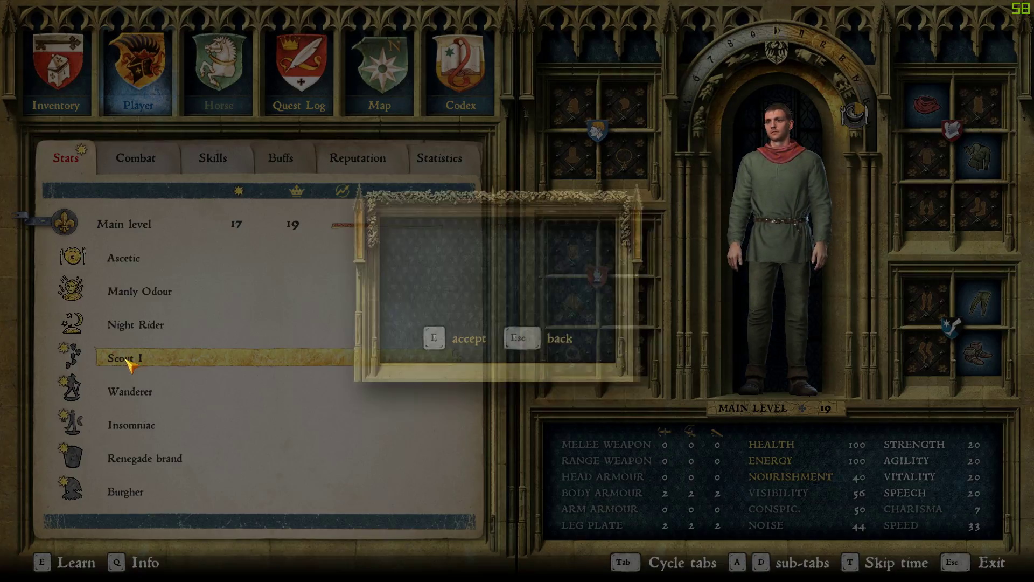
# Learn the Main level perks Scout I, Wanderer, Insomniac, Renegade brand and Burgher
pyautogui.press('e')
pyautogui.click(129, 391)
pyautogui.press('e')
pyautogui.click(131, 424)
pyautogui.press('e')
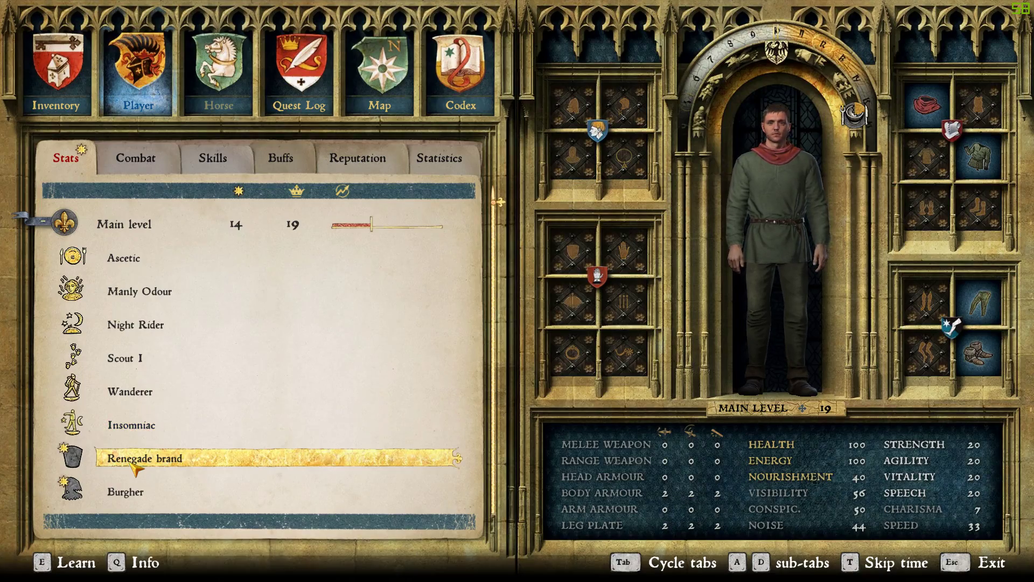
pyautogui.click(134, 458)
pyautogui.press('e')
pyautogui.click(129, 491)
pyautogui.press('e')
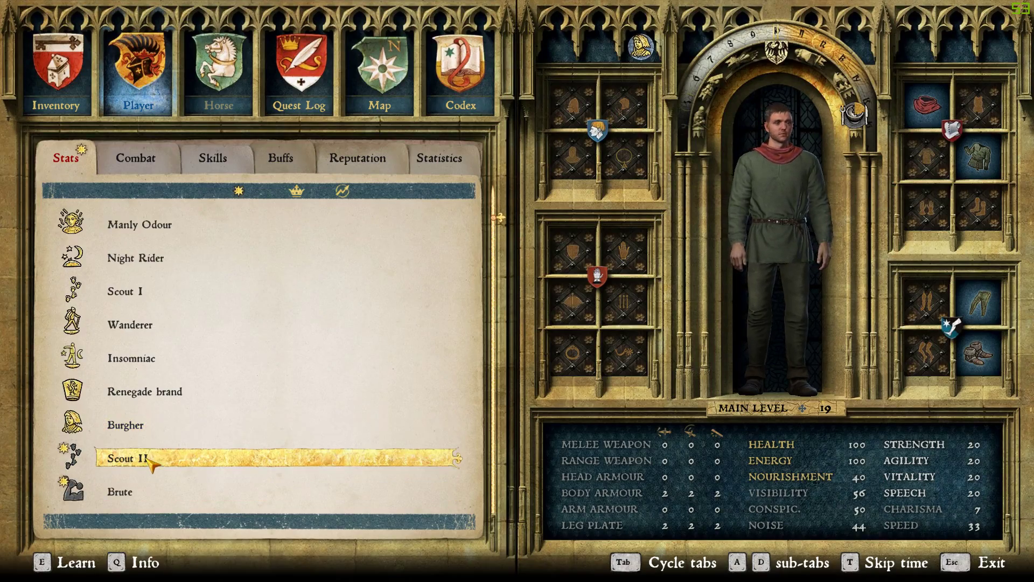
# Learn the Main level perks Scout II, Brute, Scholar, Infamous, Scout III and Contemplative
pyautogui.press('e')
pyautogui.scroll(-1, 143, 492)
pyautogui.press('e')
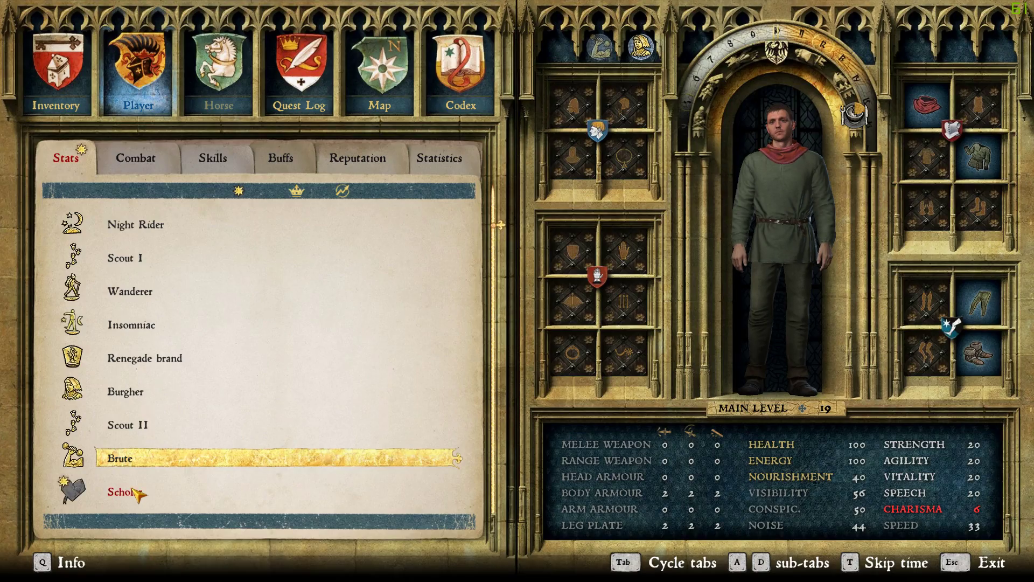
pyautogui.press('e')
pyautogui.scroll(-3, 137, 491)
pyautogui.press('e')
pyautogui.press('e')
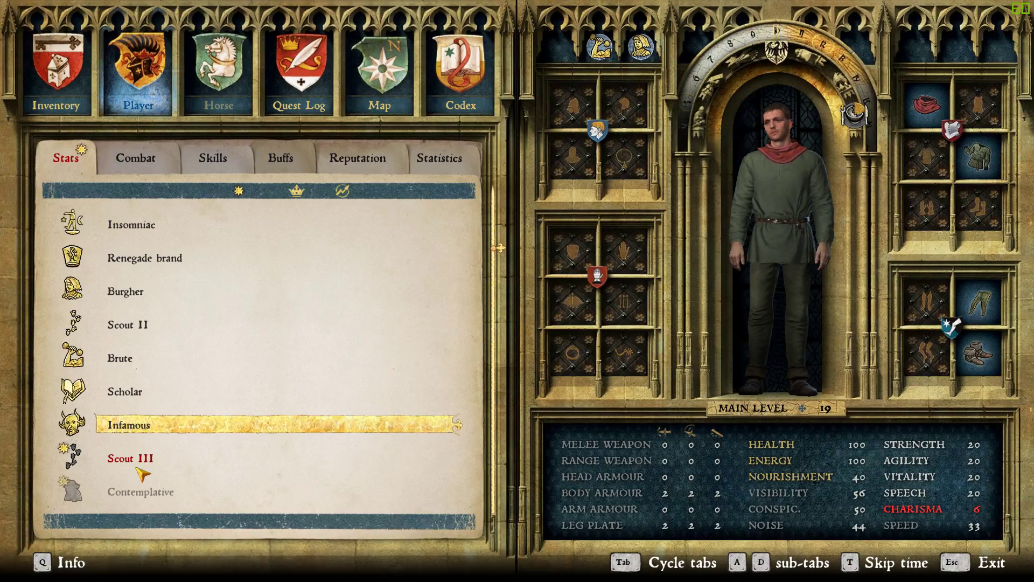
pyautogui.press('e')
pyautogui.press('e')
pyautogui.scroll(-1, 141, 484)
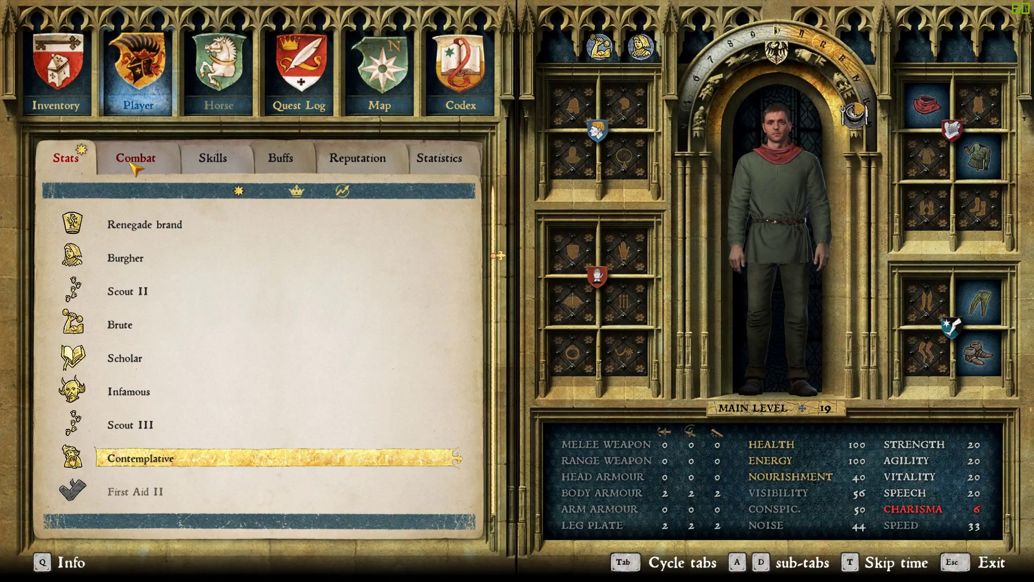
# Close and reopen the player screen, and return to the character's stats
pyautogui.click(108, 168)
pyautogui.press('Escape')
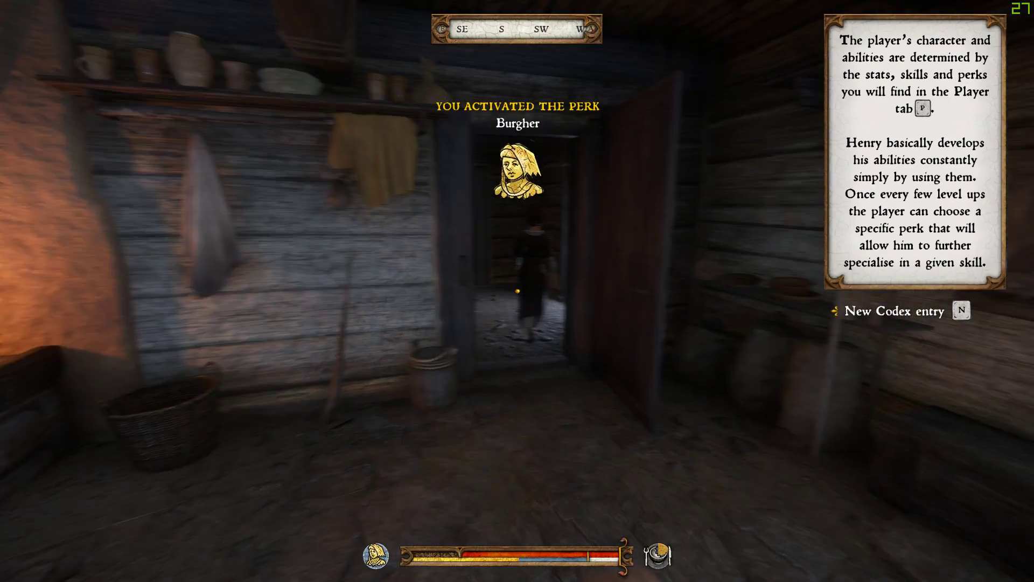
pyautogui.press('p')
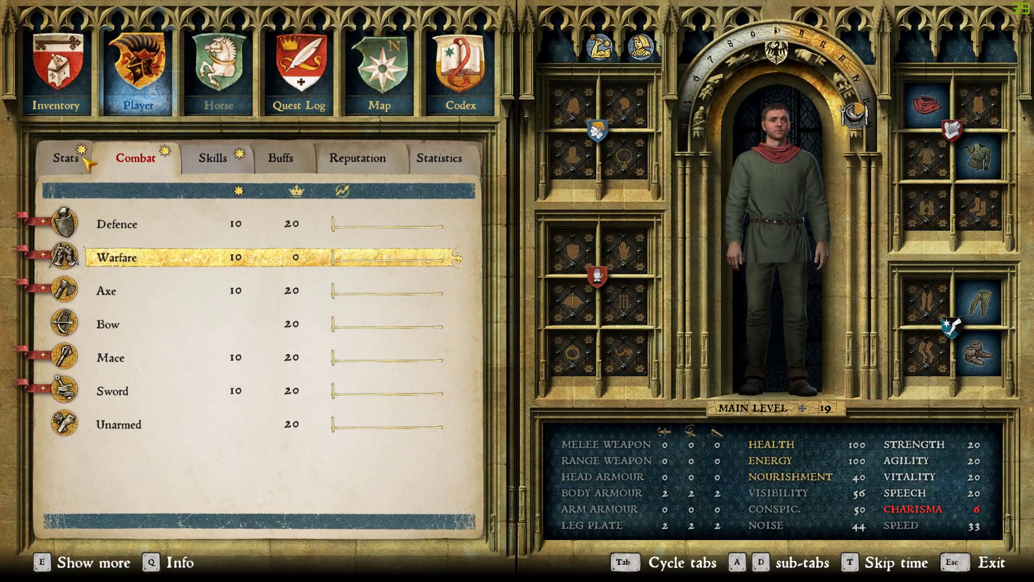
pyautogui.click(85, 160)
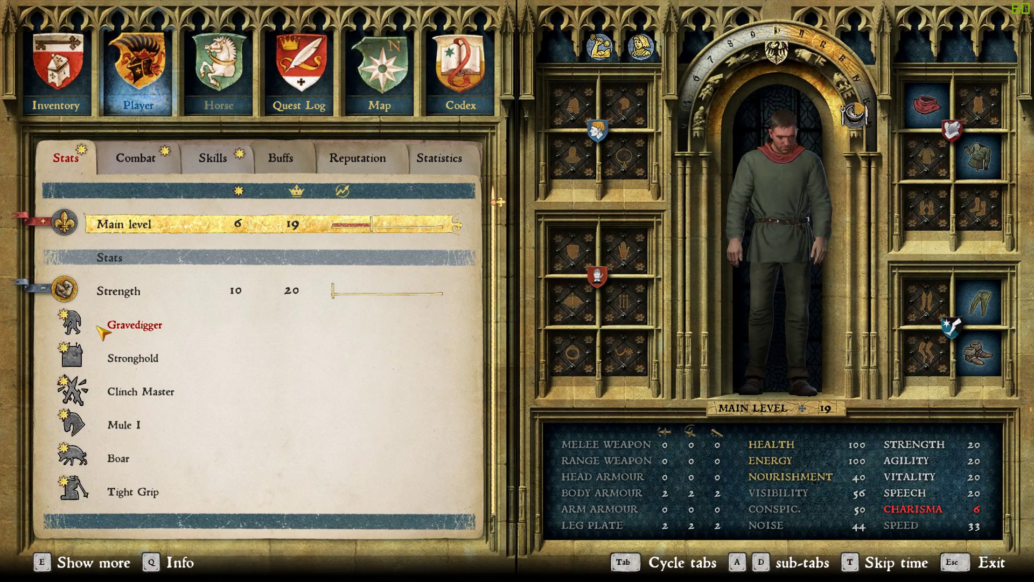
# Learn the Strength perks Gravedigger, Stronghold and Clinch Master
pyautogui.click(103, 329)
pyautogui.press('e')
pyautogui.click(100, 372)
pyautogui.press('e')
pyautogui.click(116, 395)
pyautogui.press('e')
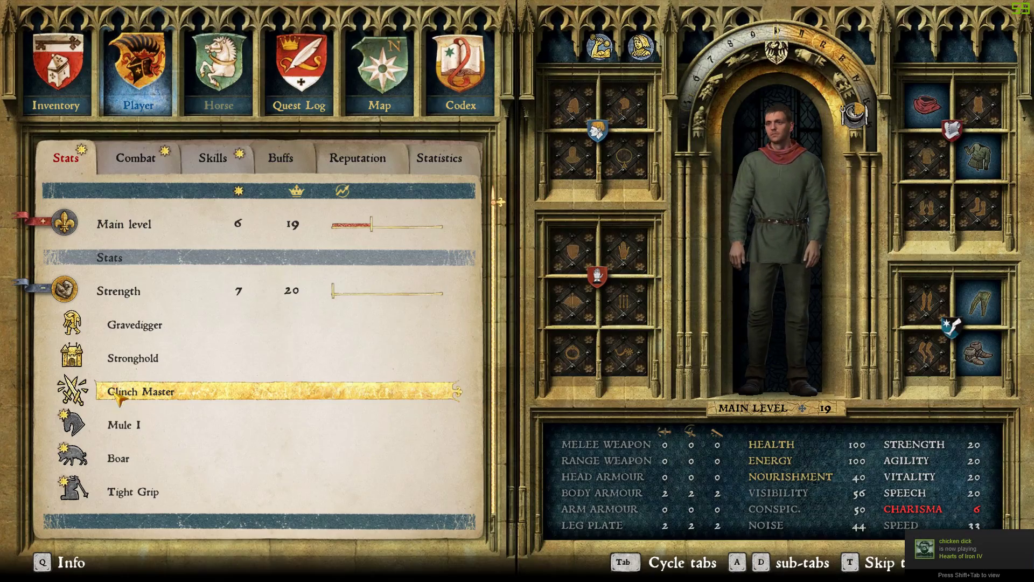
# Learn the Strength perks Mule I, Boar, Tight Grip, Headcracker and Heavy Swing
pyautogui.press('e')
pyautogui.press('e')
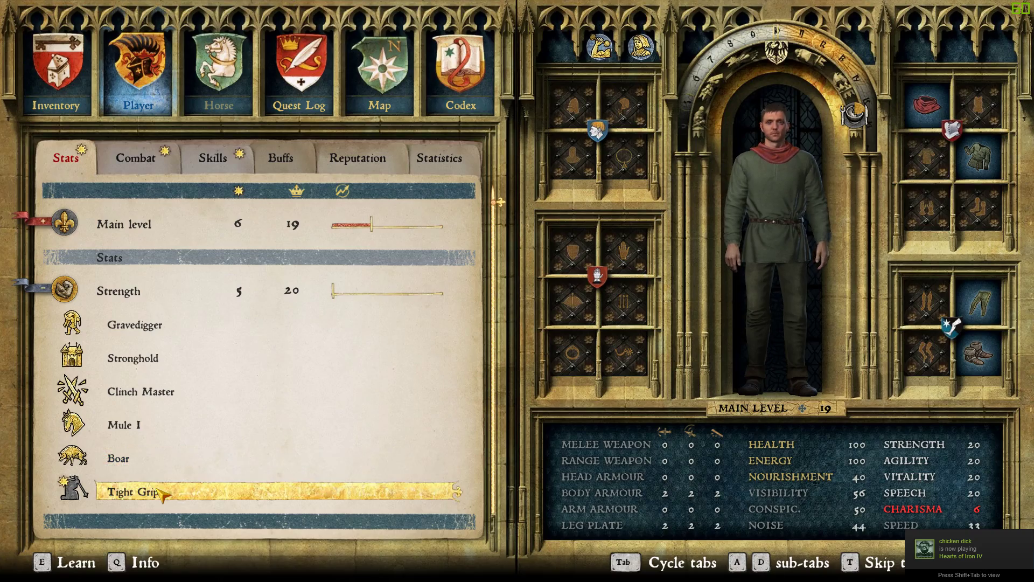
pyautogui.press('e')
pyautogui.scroll(-3, 177, 474)
pyautogui.press('e')
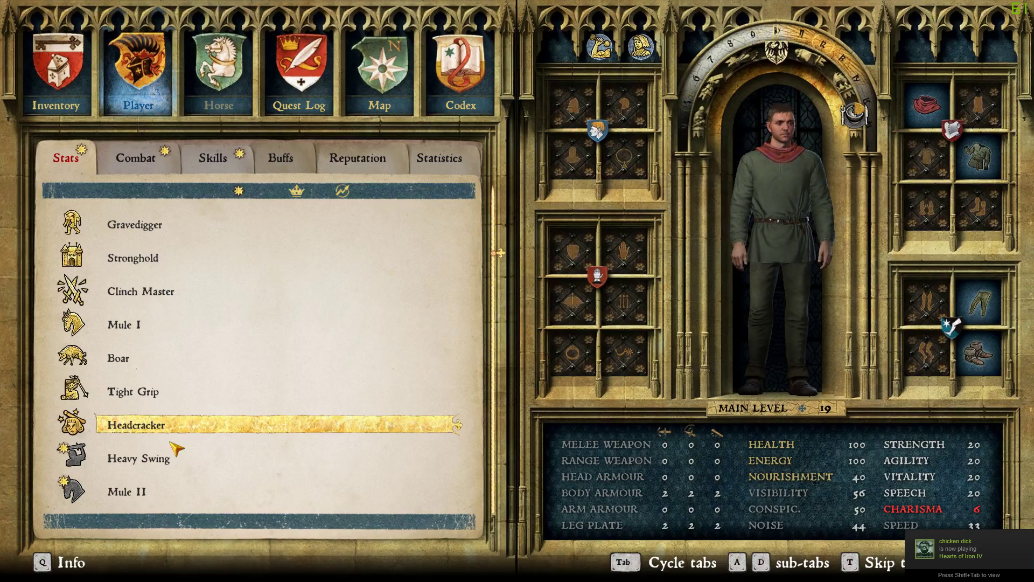
pyautogui.press('e')
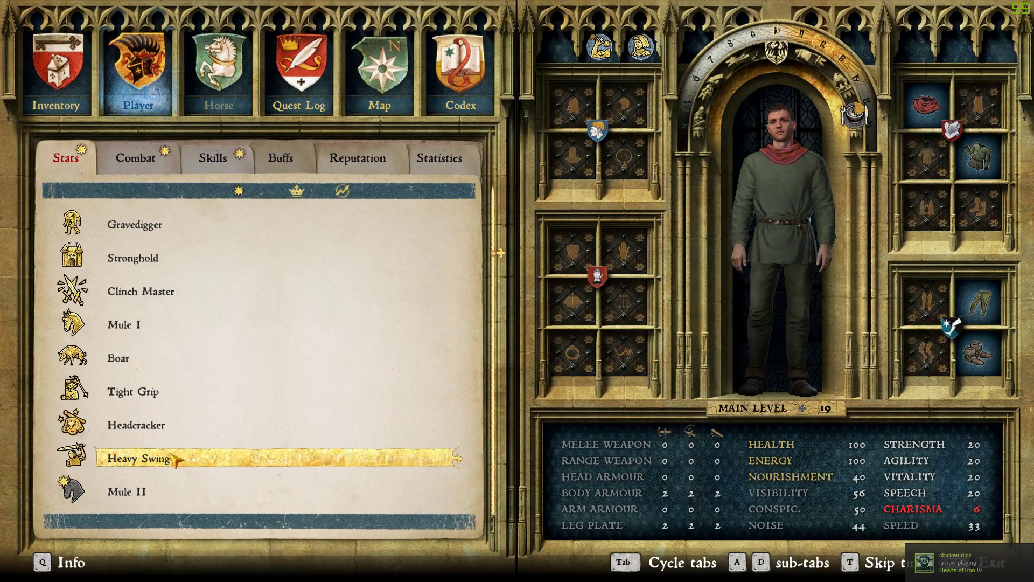